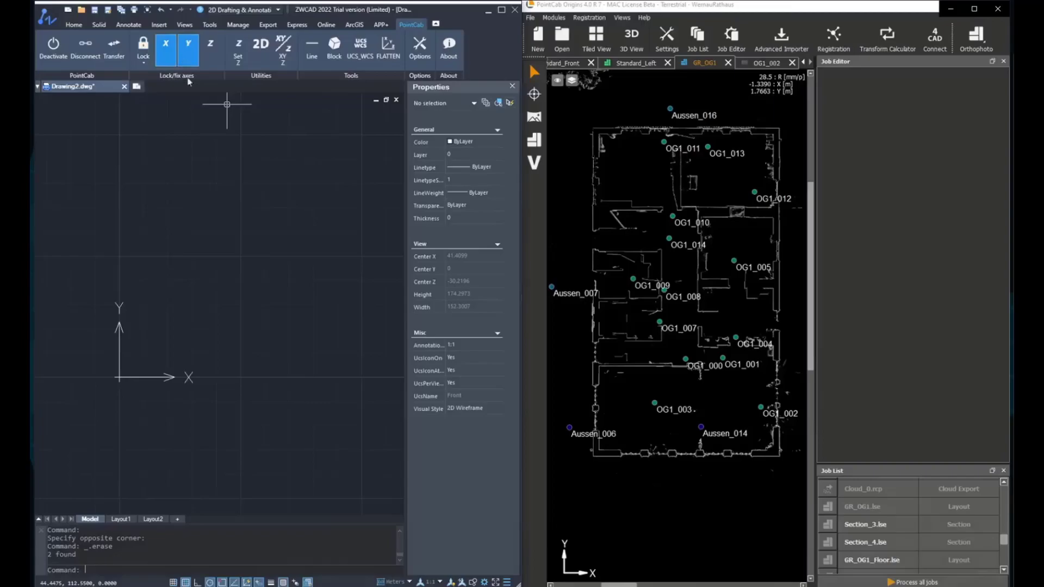
- Start the PointCab Line tool with the OG1_002 panorama open and 4CAD Connect on
left_click(312, 48)
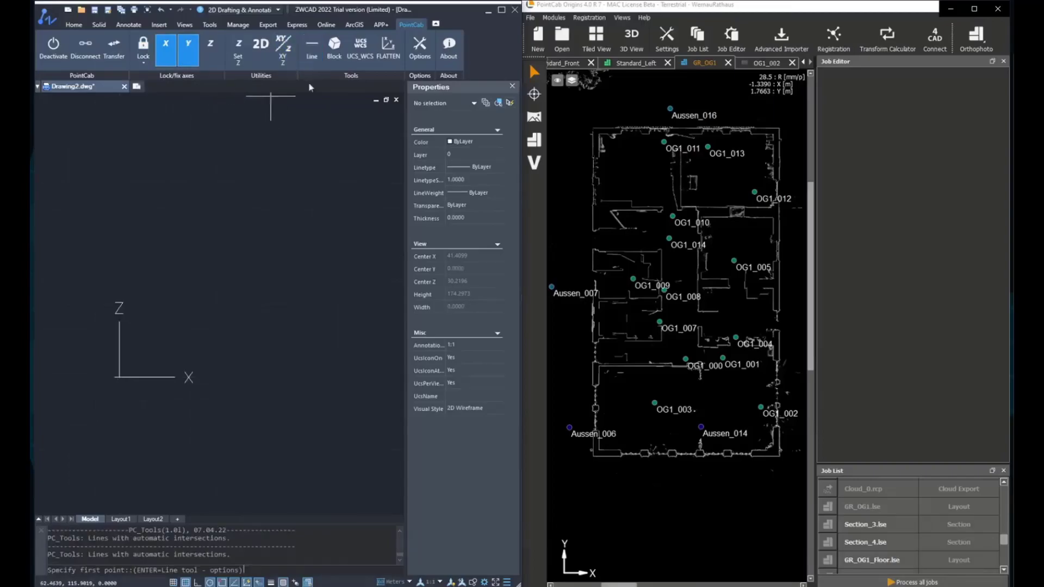
left_click(529, 120)
double_click(762, 409)
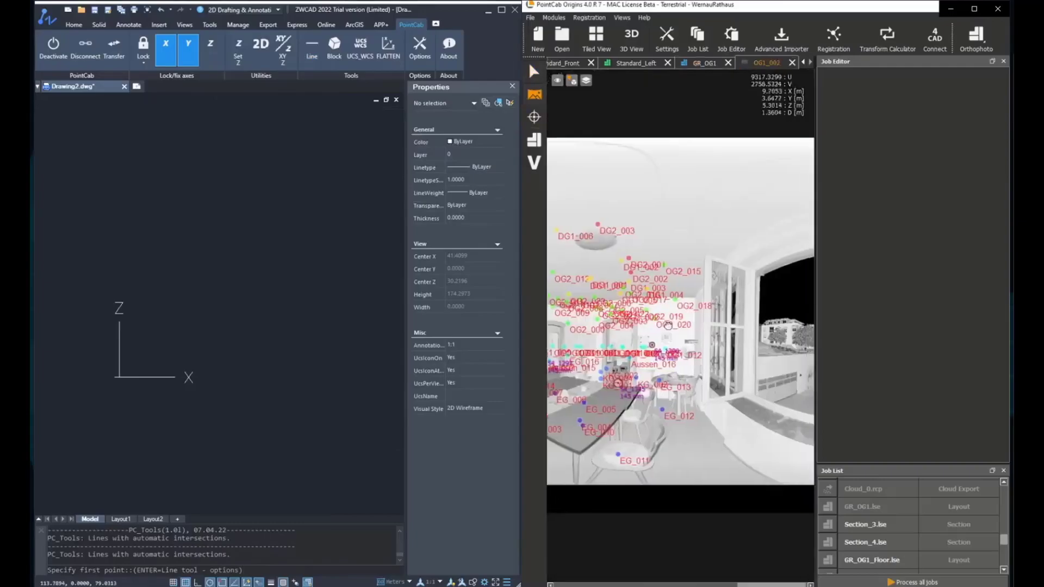
left_click(534, 117)
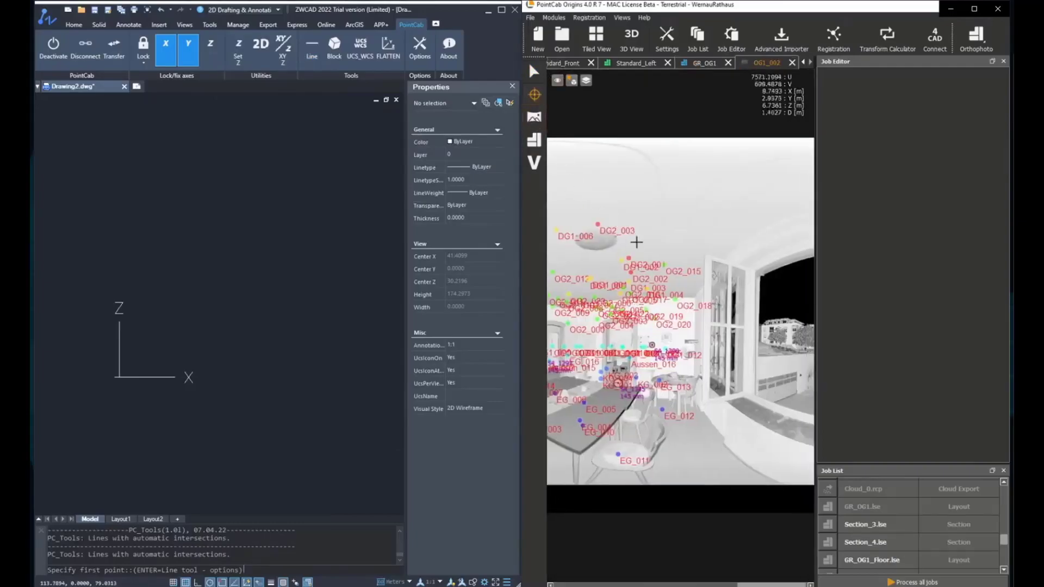
left_click(940, 42)
- Pick three panorama points at heights 6.5044, 4.8286 and 3.986 to build the vertical line
left_click(766, 249)
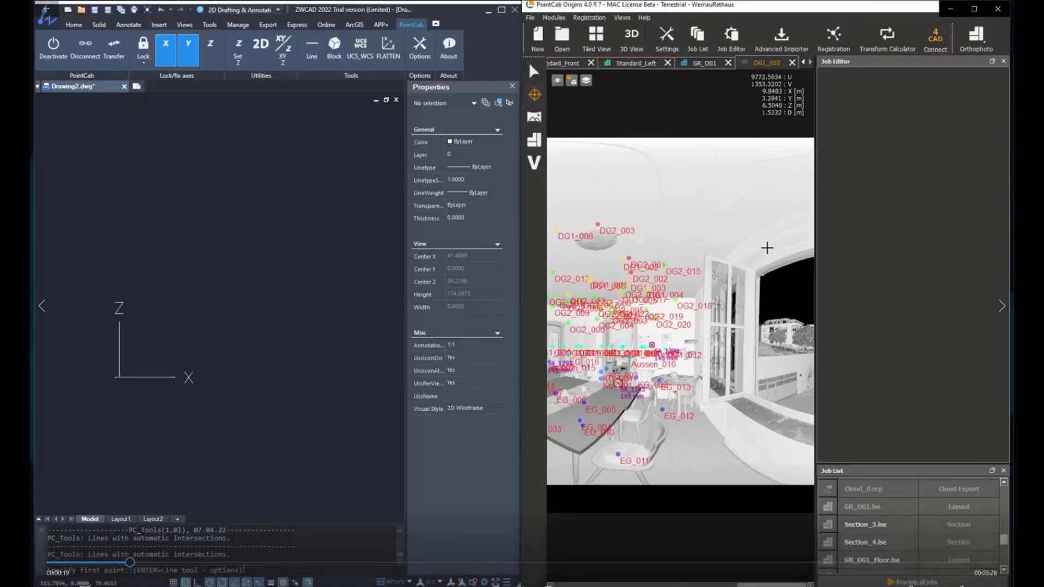
left_click(752, 408)
left_click(716, 464)
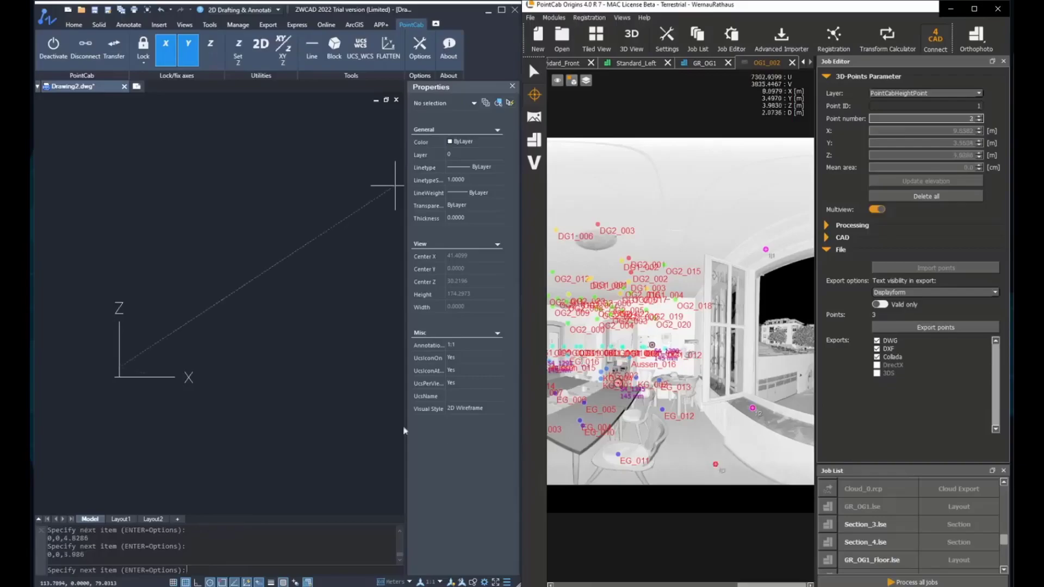
key("Escape")
middle_click(264, 308)
middle_click(265, 308)
- Check the lengths of the upper and lower line segments in Properties
left_click(262, 255)
left_click(219, 210)
left_click(472, 407)
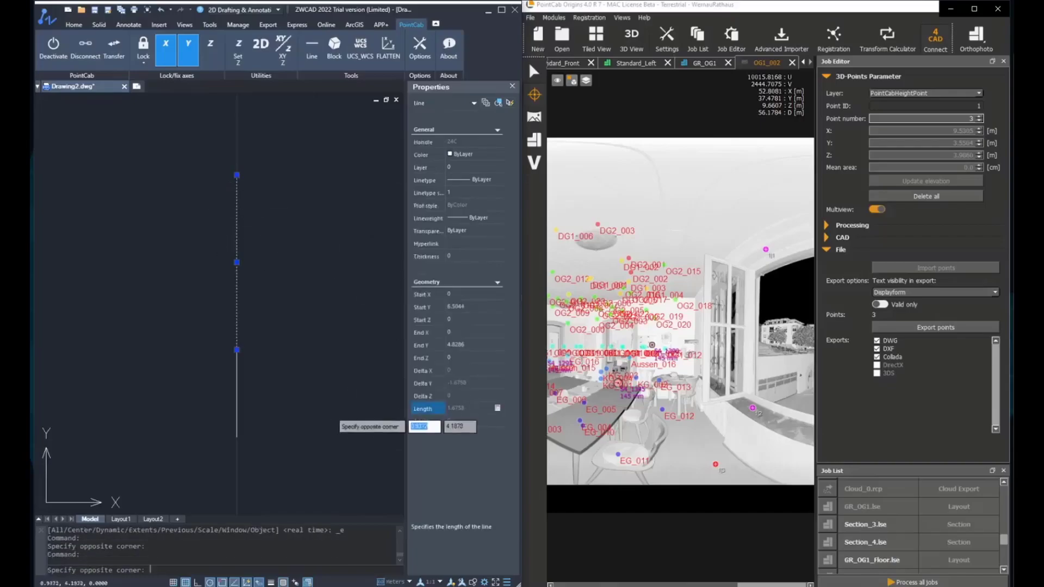
key("Escape")
left_click(327, 417)
left_click(198, 430)
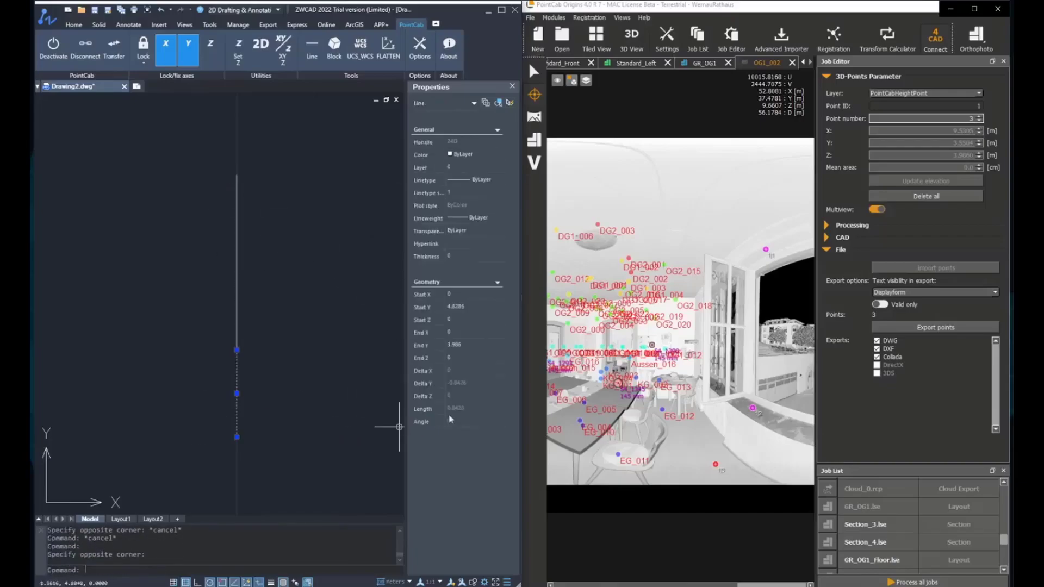
key("Escape")
key("Escape")
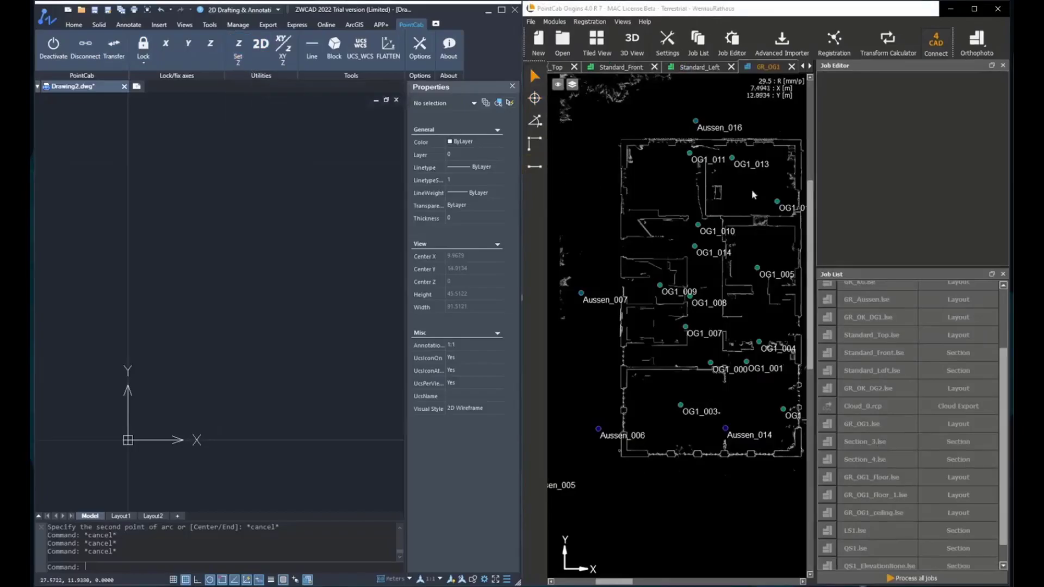
- Open the GR_OG1 layout and set a fixed Z of 5.6 for new points
left_click(866, 430)
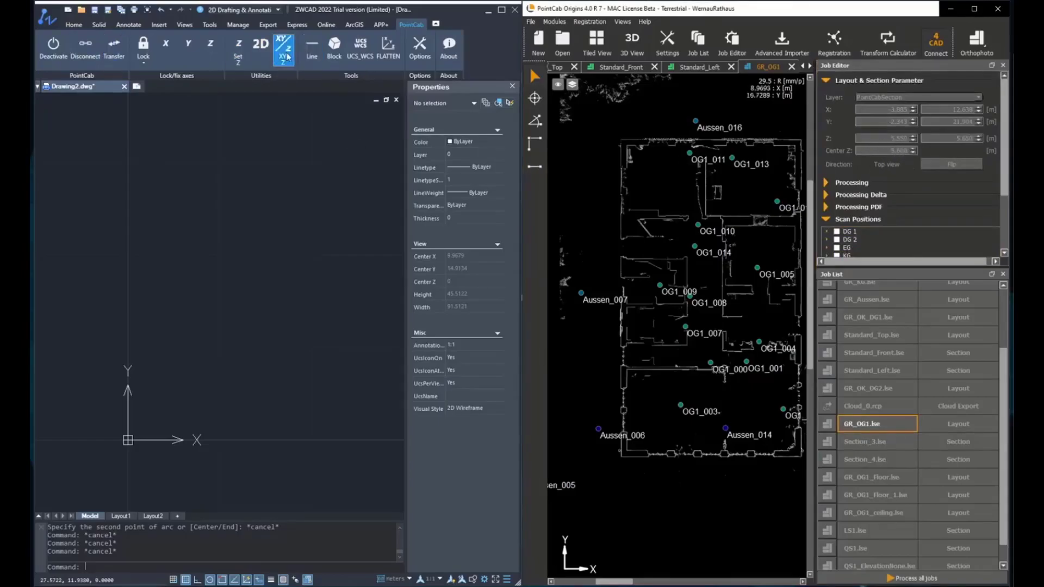
left_click(238, 48)
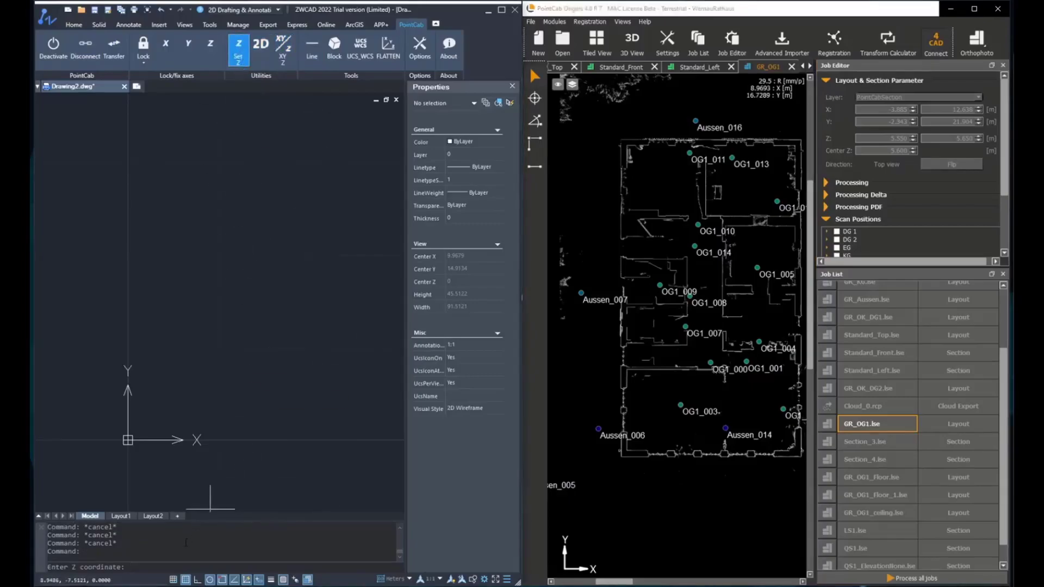
type("5")
key("Return")
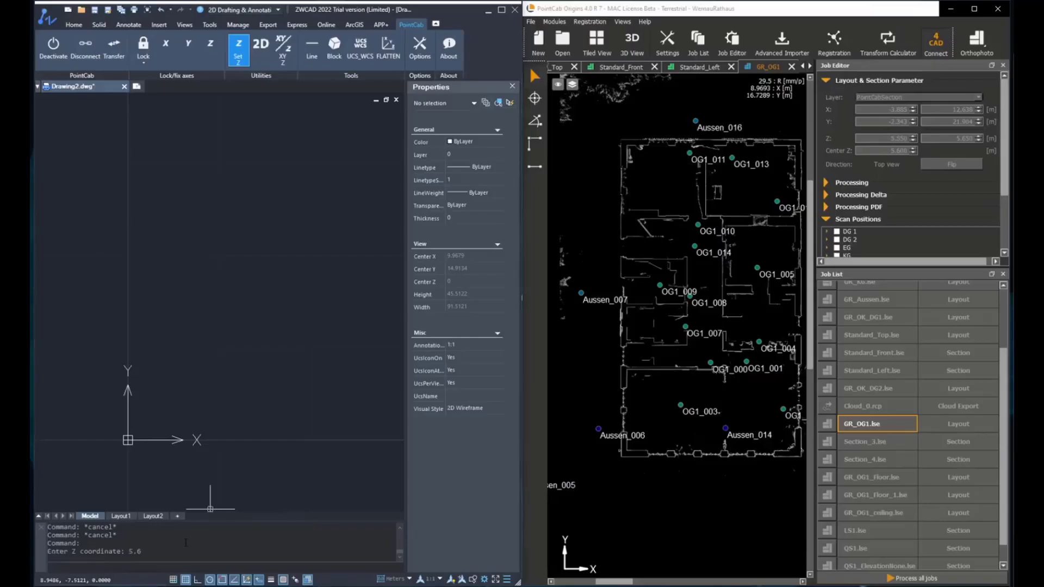
- Trace the GR_OG1 plan's corners with PointCab Line, closing back at the top-left corner
left_click(312, 64)
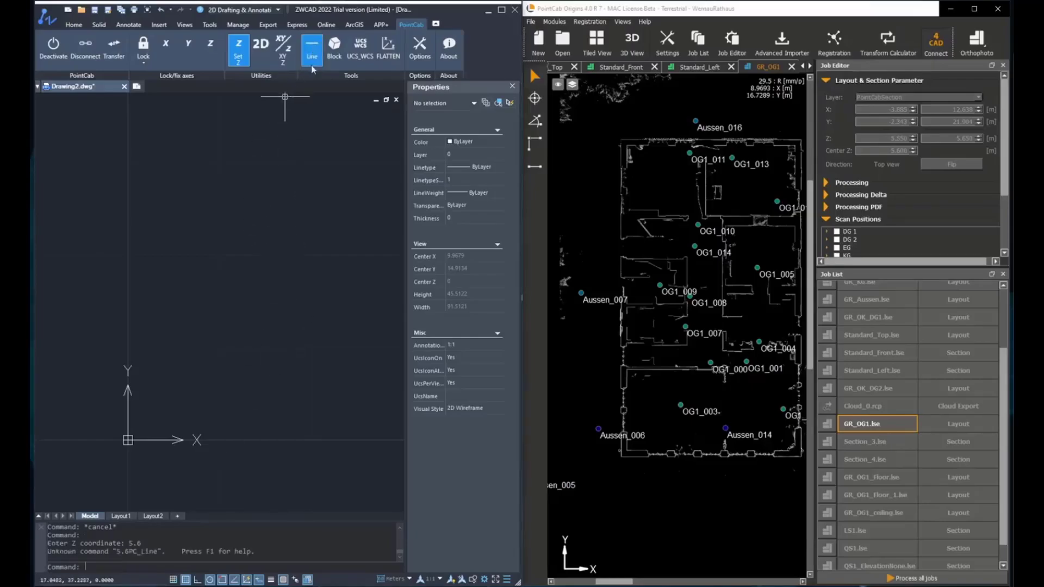
left_click(313, 60)
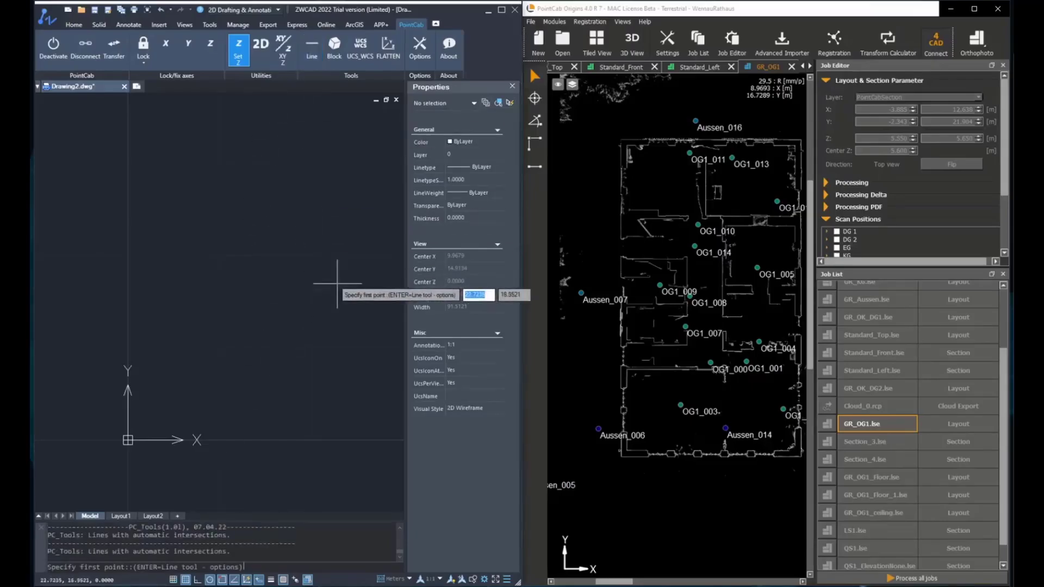
left_click(533, 100)
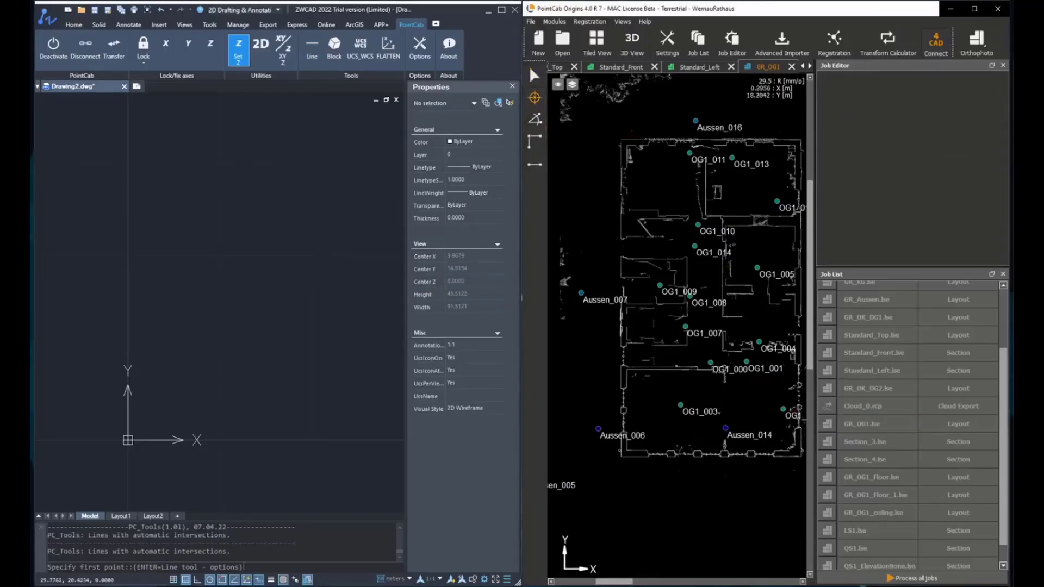
left_click(631, 140)
left_click(799, 140)
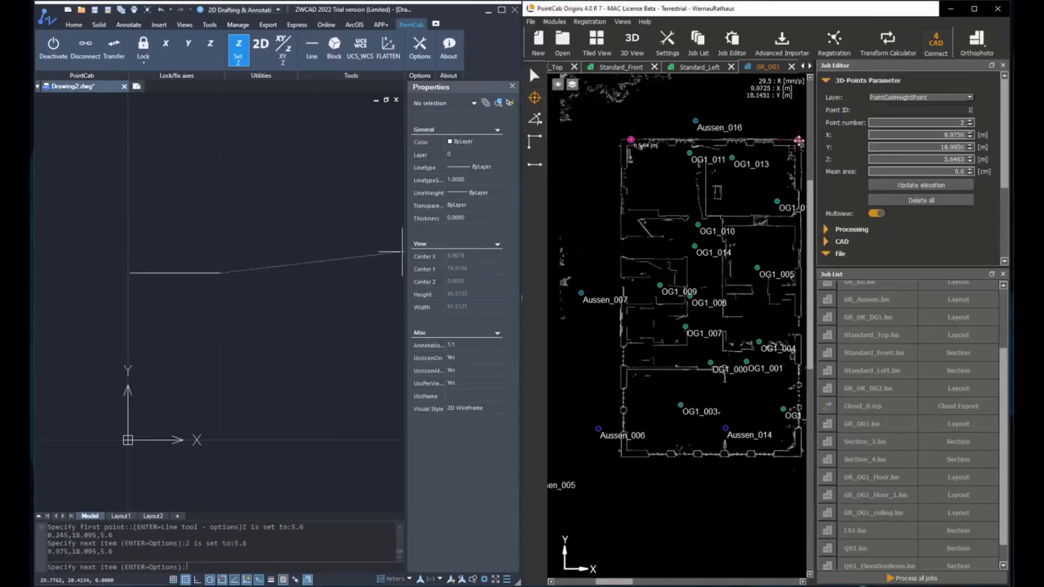
left_click(801, 148)
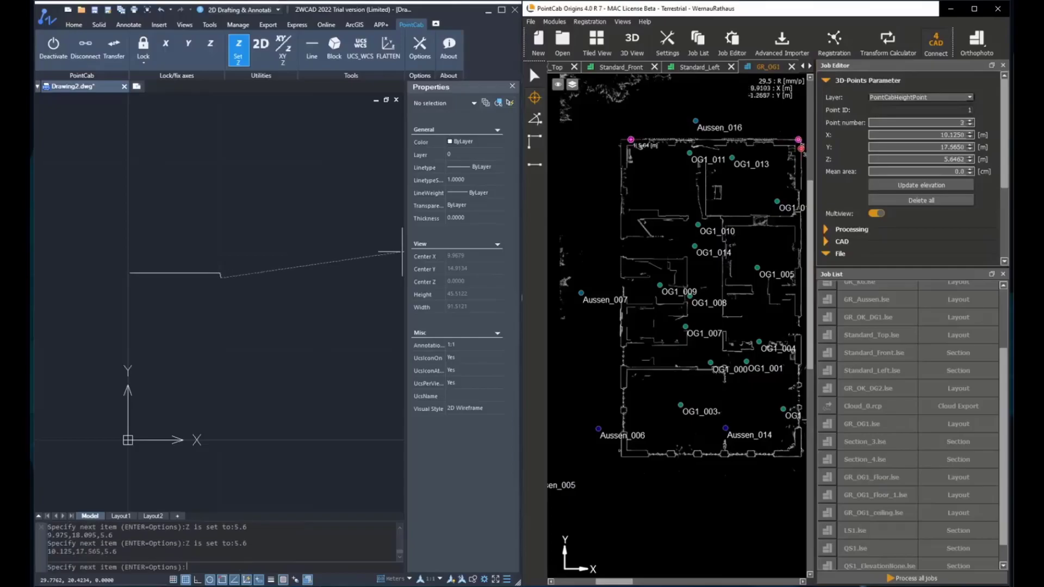
left_click(801, 445)
left_click(794, 457)
left_click(627, 457)
left_click(622, 453)
left_click(621, 150)
key("Escape")
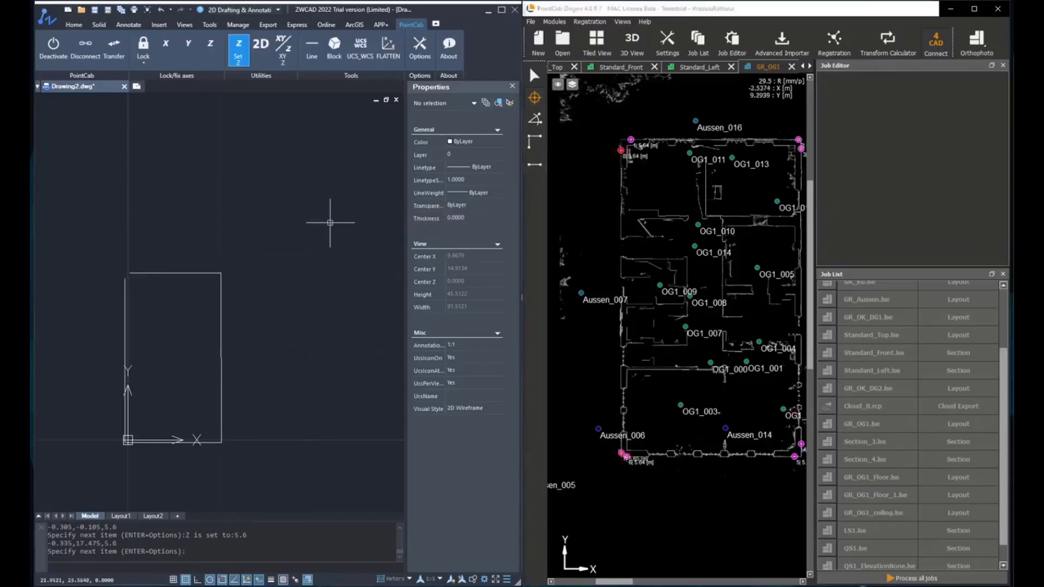
- Verify that all four outline lines have Start and End Z of 5.6
left_click(77, 220)
left_click(315, 462)
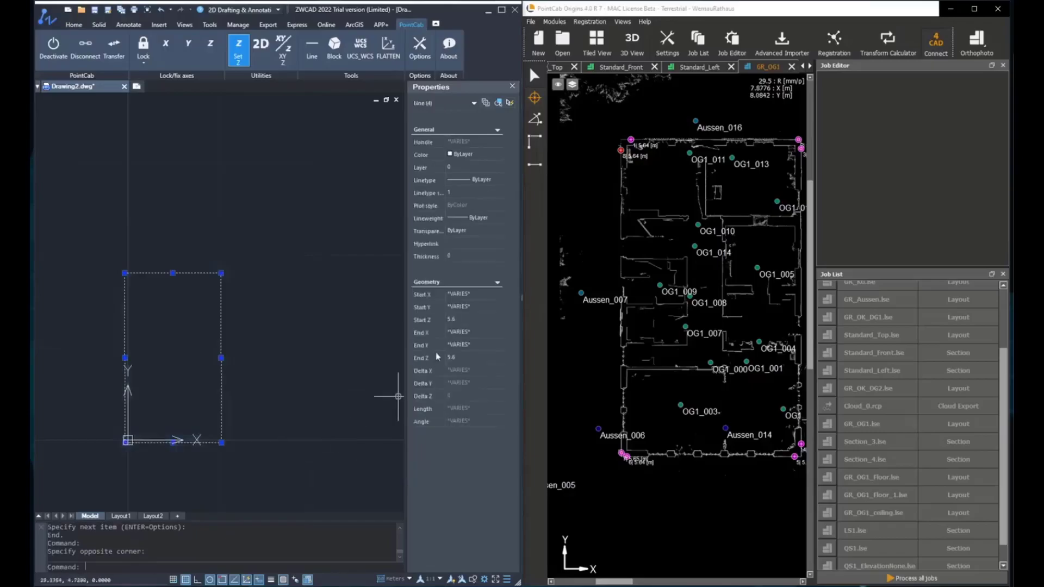
left_click(459, 321)
left_click(469, 358)
key("Escape")
key("Escape")
key("Escape")
key("Escape")
middle_click_drag(273, 316, 291, 297)
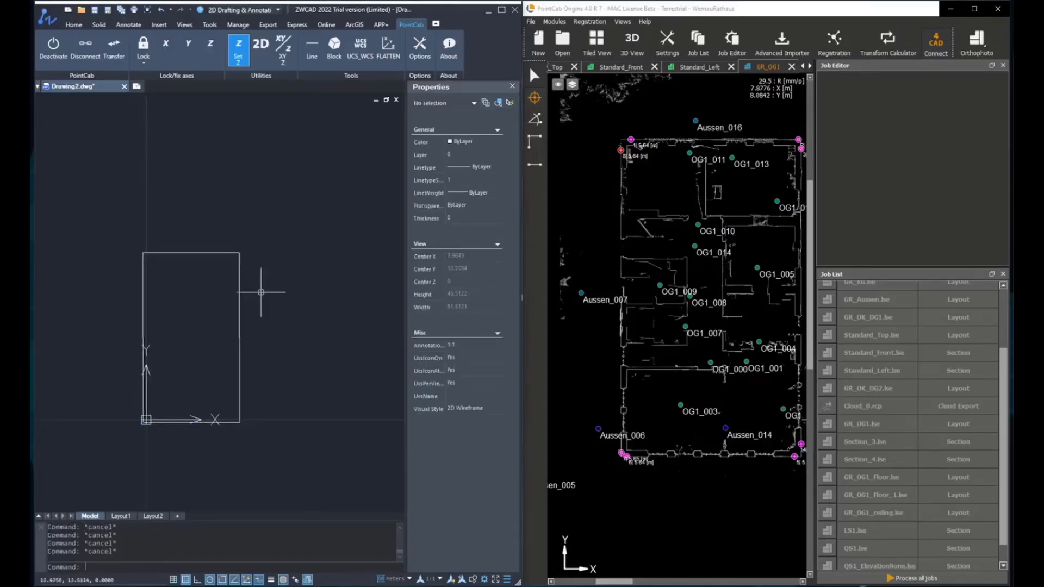
- Start a polyline at the outline's top inner corner, 0.195,17.765, from picked wall points
scroll(155, 353, "up", 2)
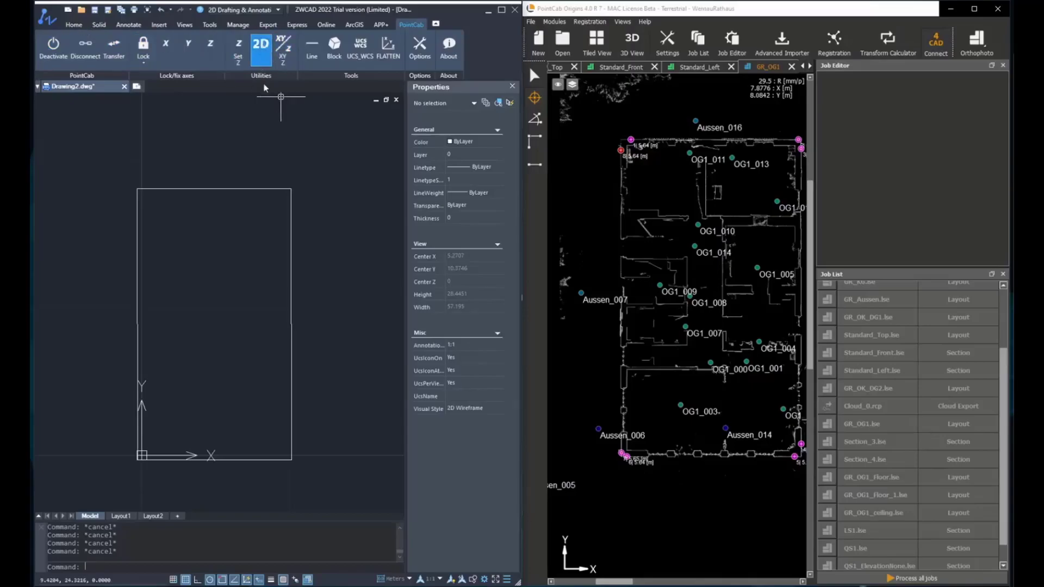
left_click(75, 24)
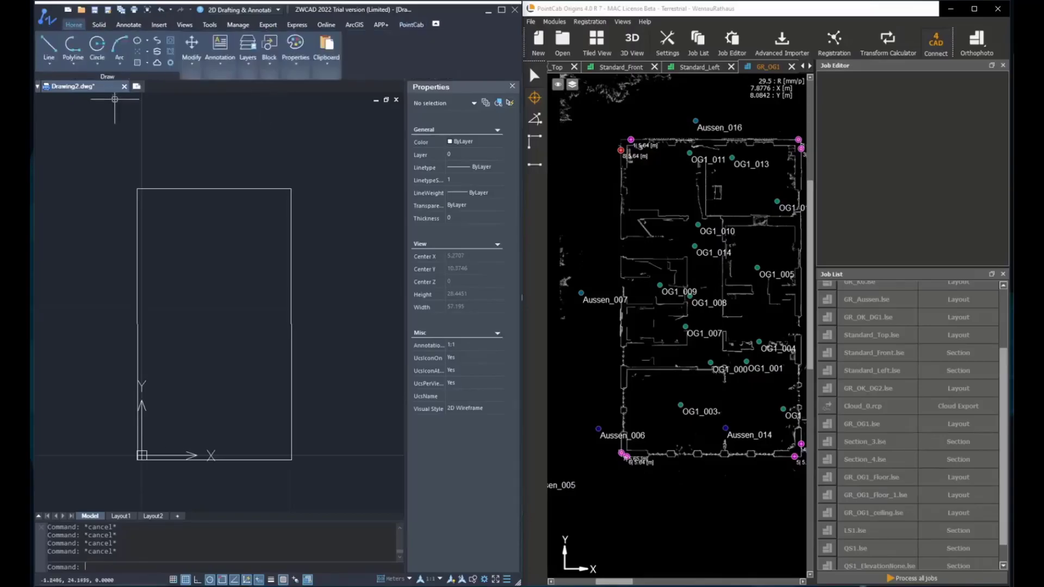
left_click(82, 60)
left_click(84, 79)
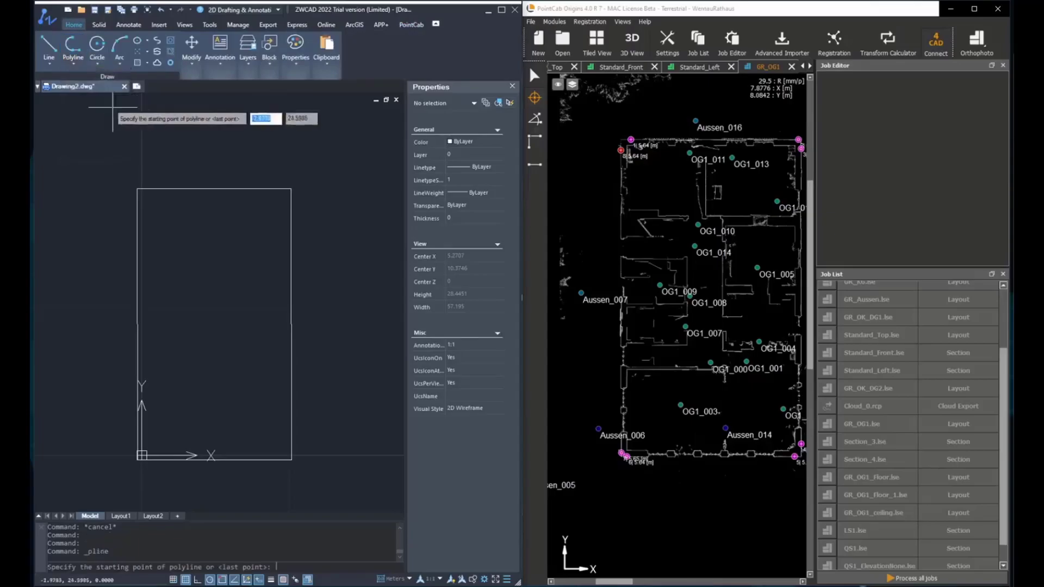
scroll(690, 118, "up", 2)
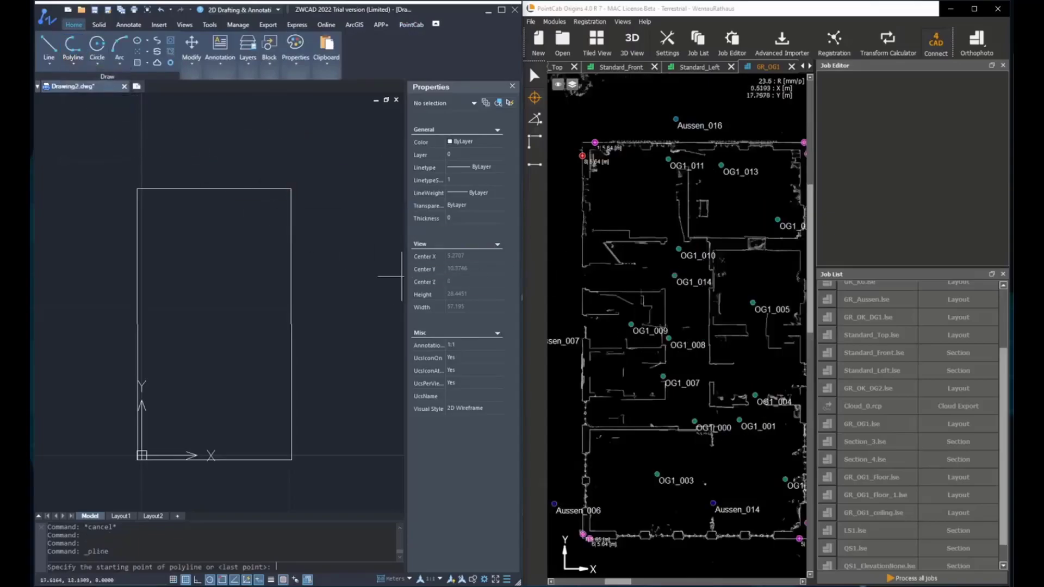
left_click(601, 160)
middle_click_drag(699, 209, 610, 210)
left_click(761, 165)
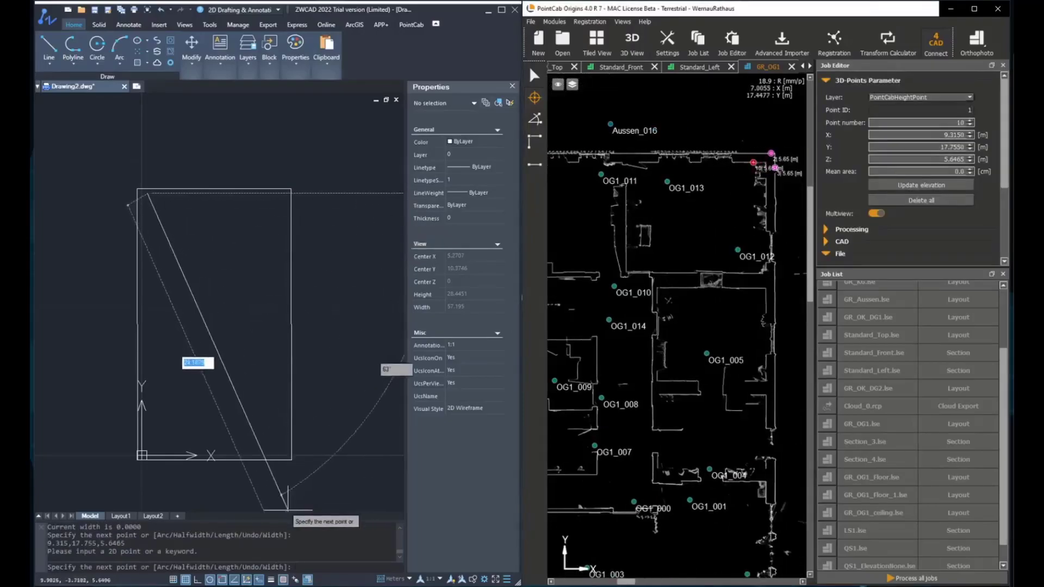
double_click(86, 552)
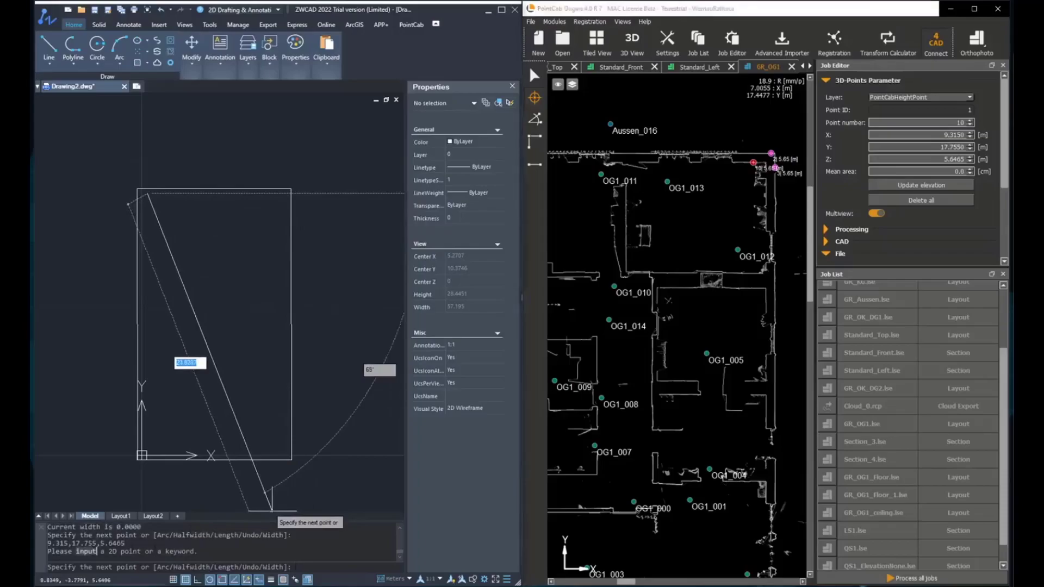
left_click_drag(232, 554, 56, 552)
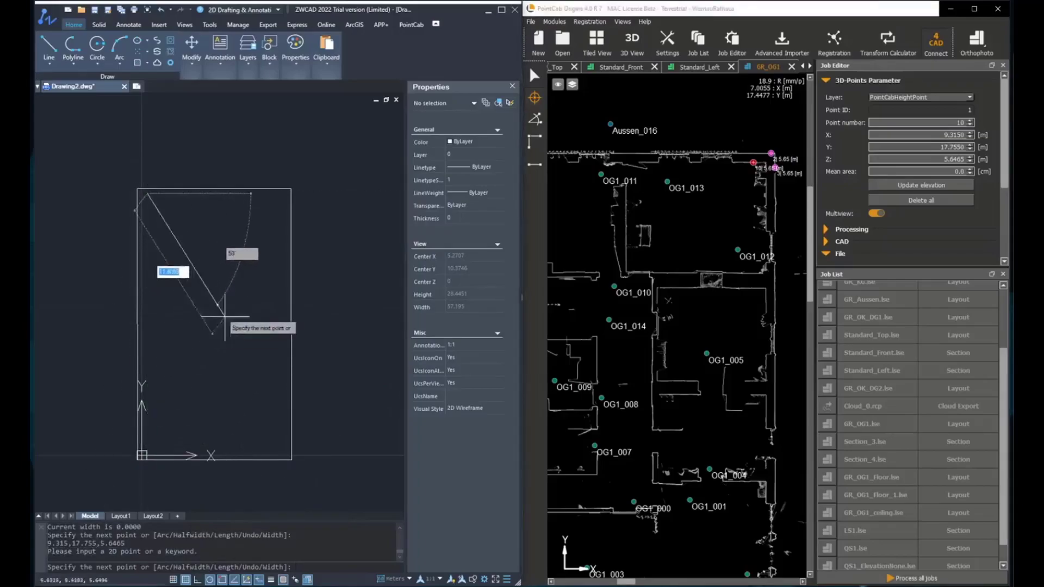
right_click(257, 283)
left_click(294, 302)
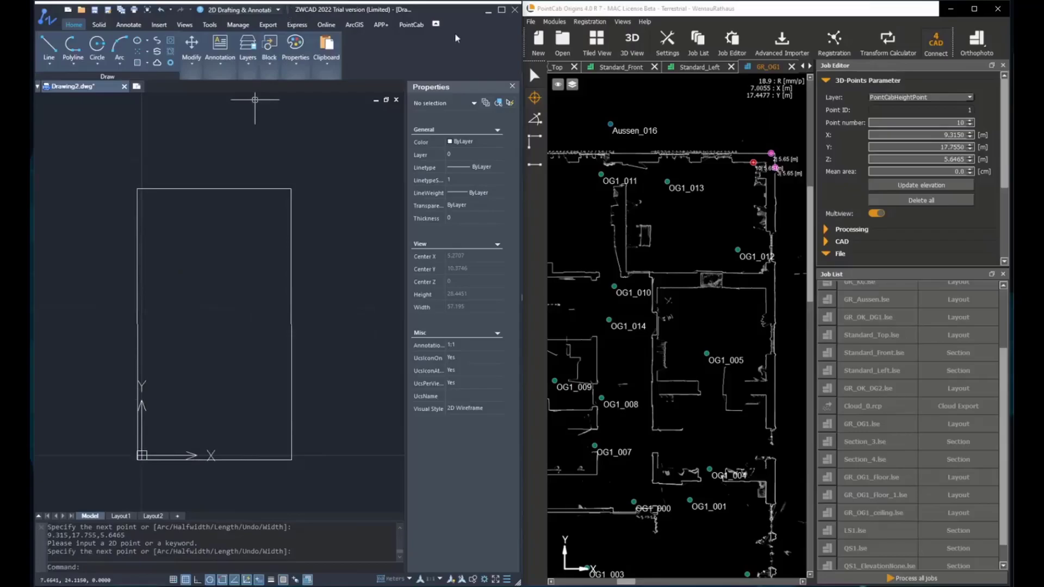
- Run a polyline to PointCab point 12 at 9.065,17.755 and end it with Cancel
left_click(411, 24)
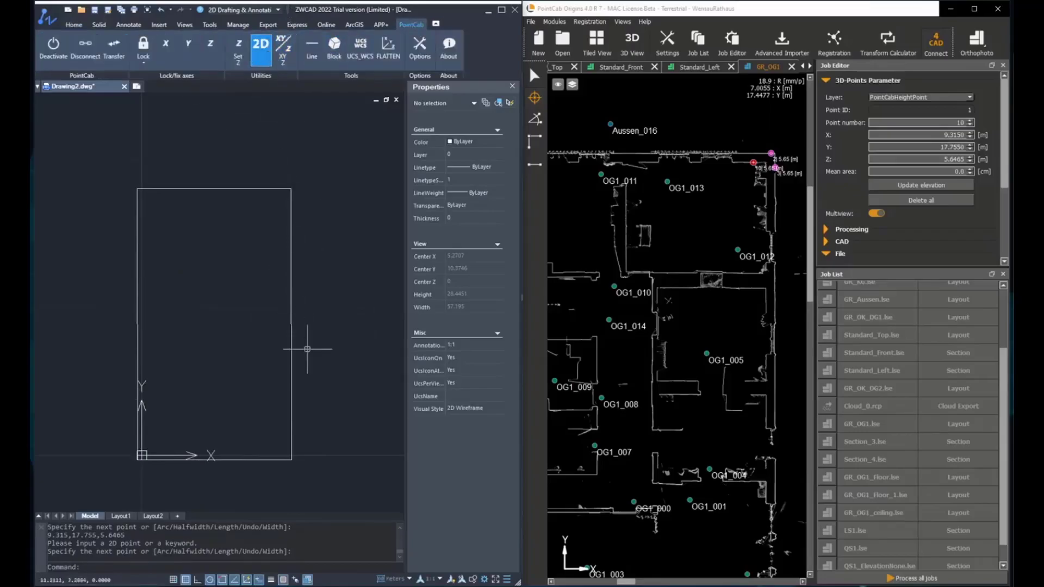
left_click(75, 25)
left_click(87, 69)
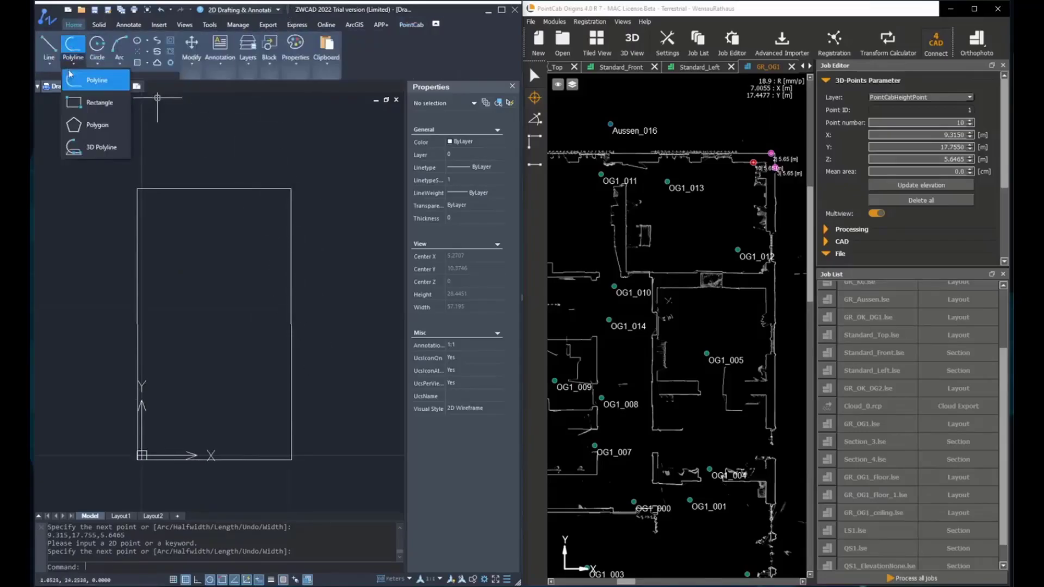
left_click(92, 80)
middle_click_drag(609, 136, 667, 98)
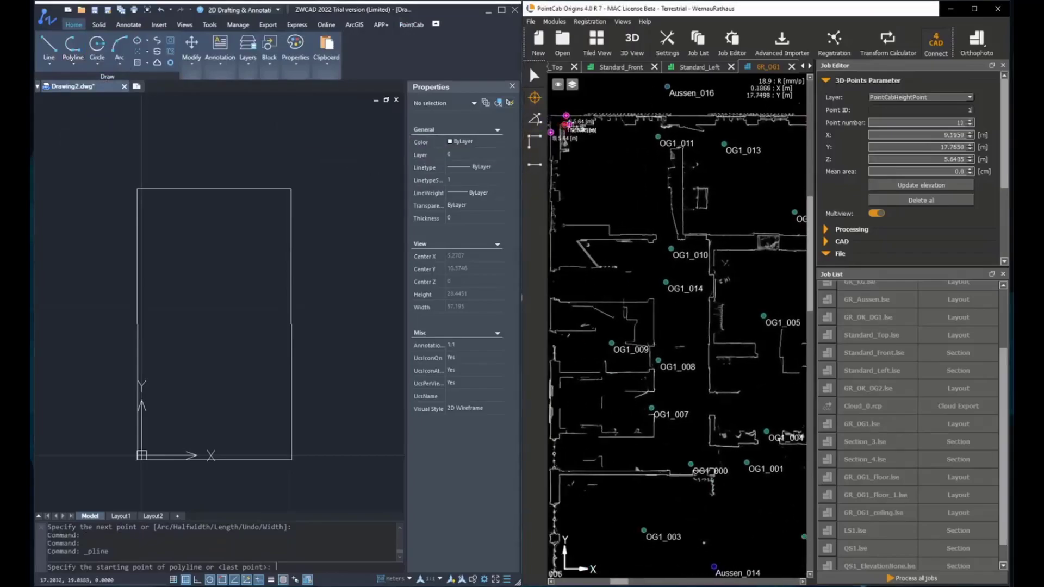
middle_click_drag(734, 173, 618, 185)
left_click(687, 137)
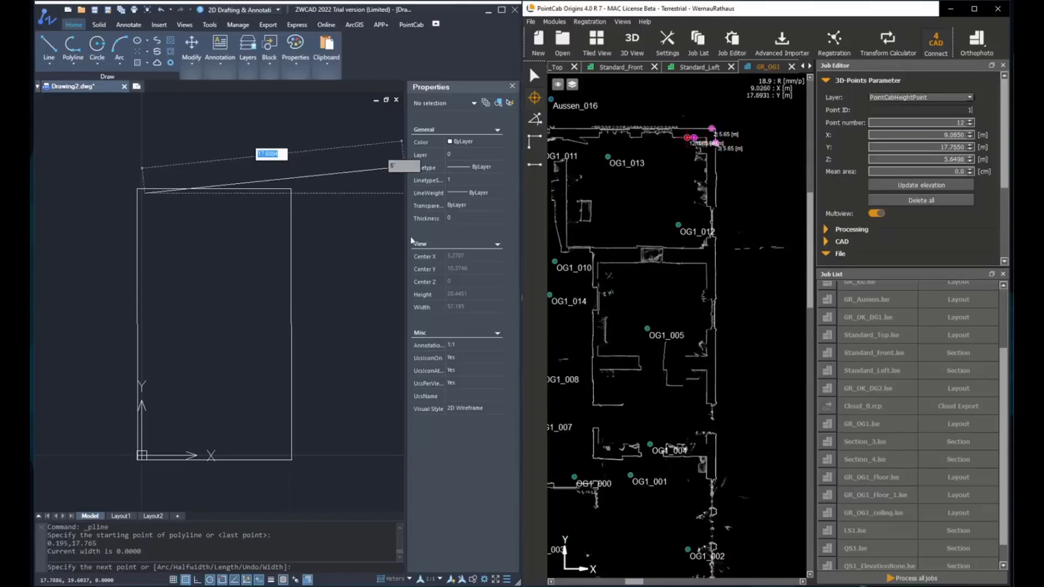
right_click(253, 250)
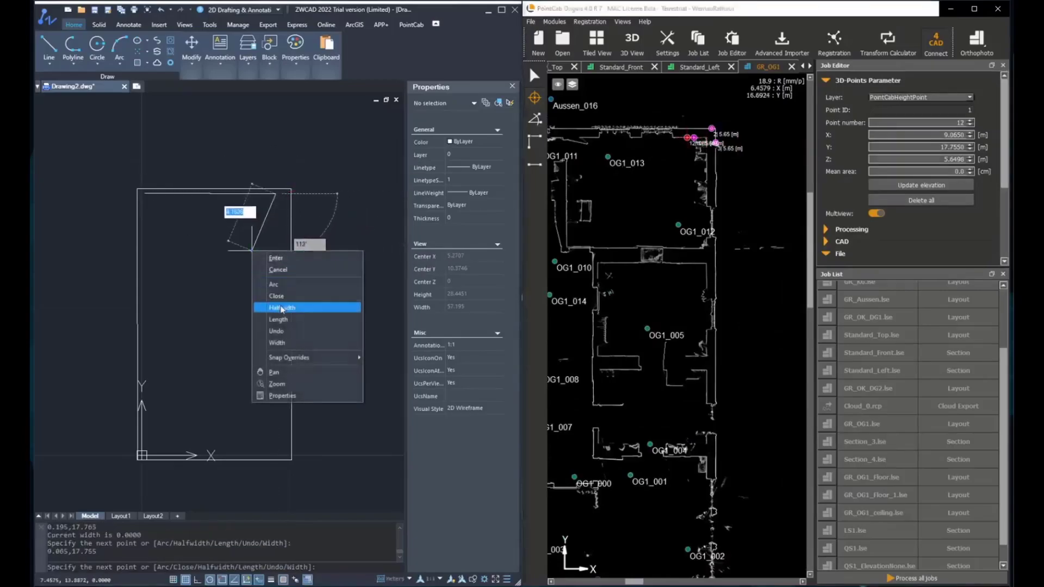
left_click(279, 269)
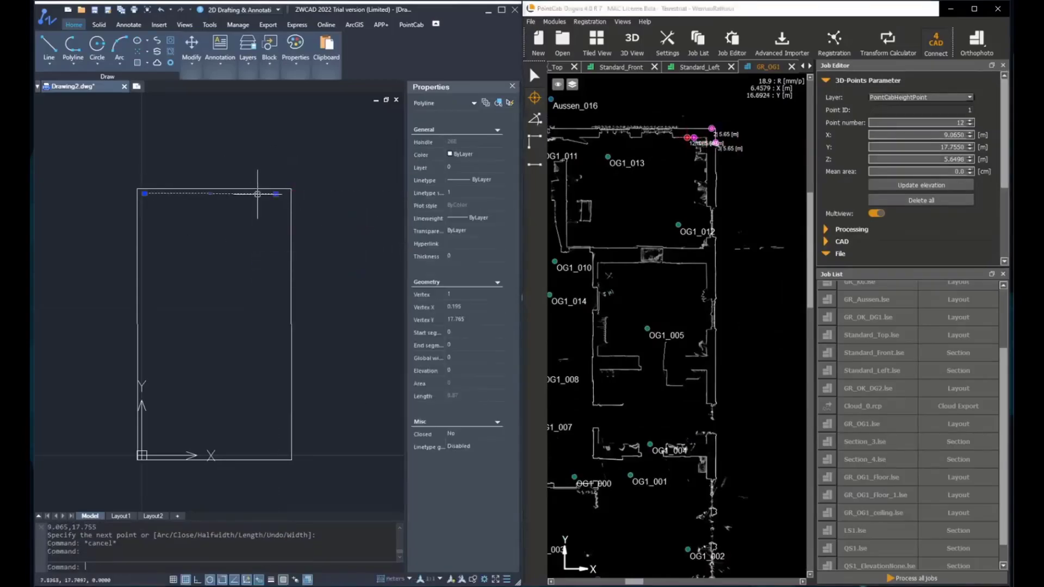
key("Escape")
key("Escape")
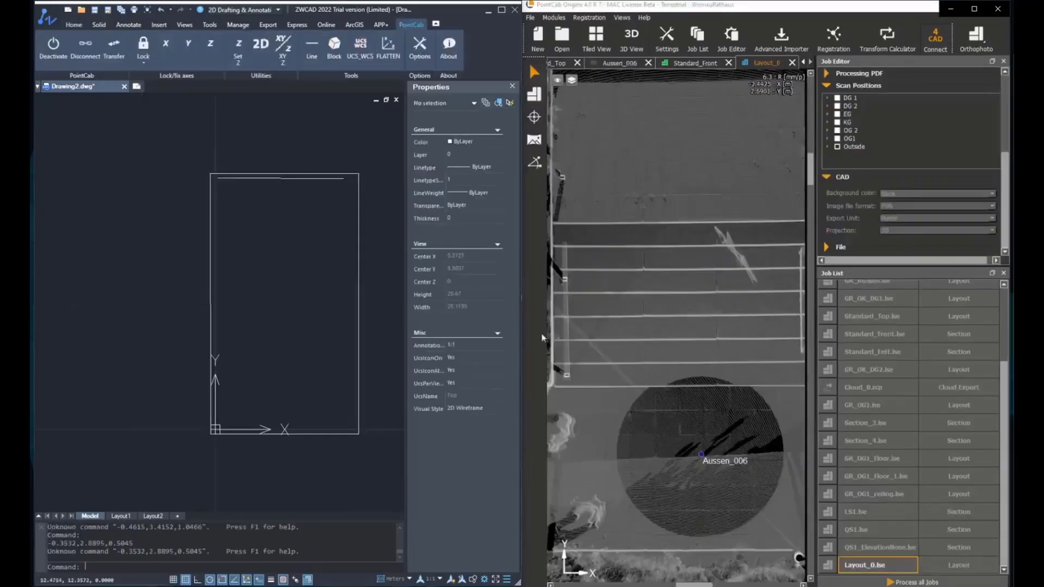
- Turn on XY/Z coordinate transfer and bring up the PointCab Line tool options
left_click(287, 50)
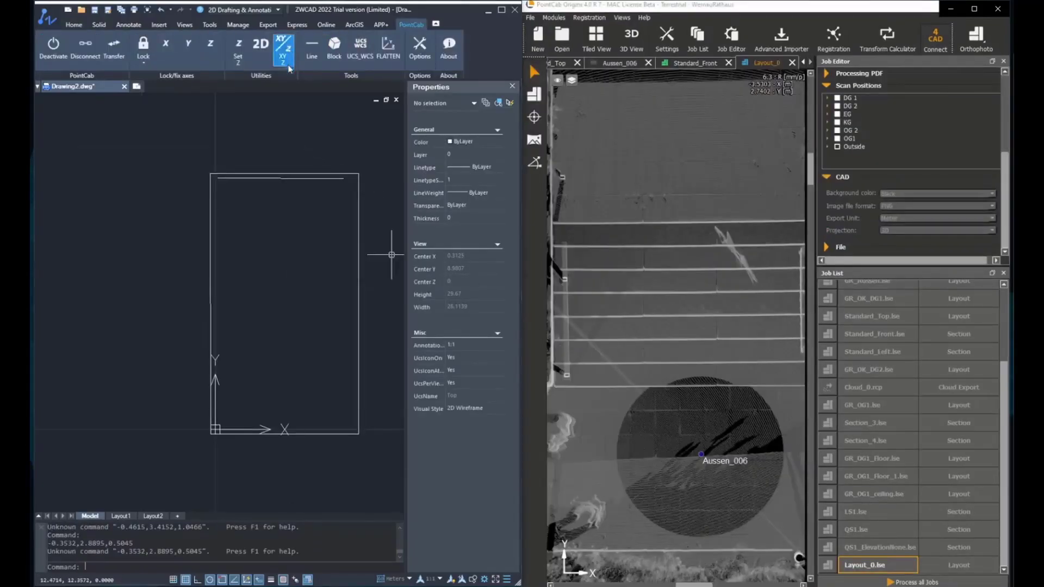
left_click(284, 60)
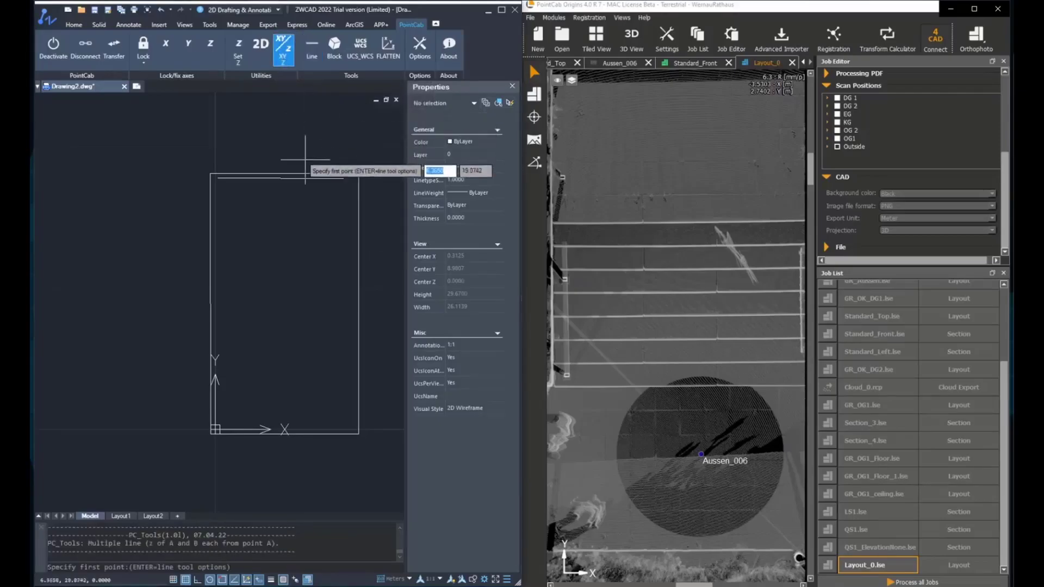
key("Return")
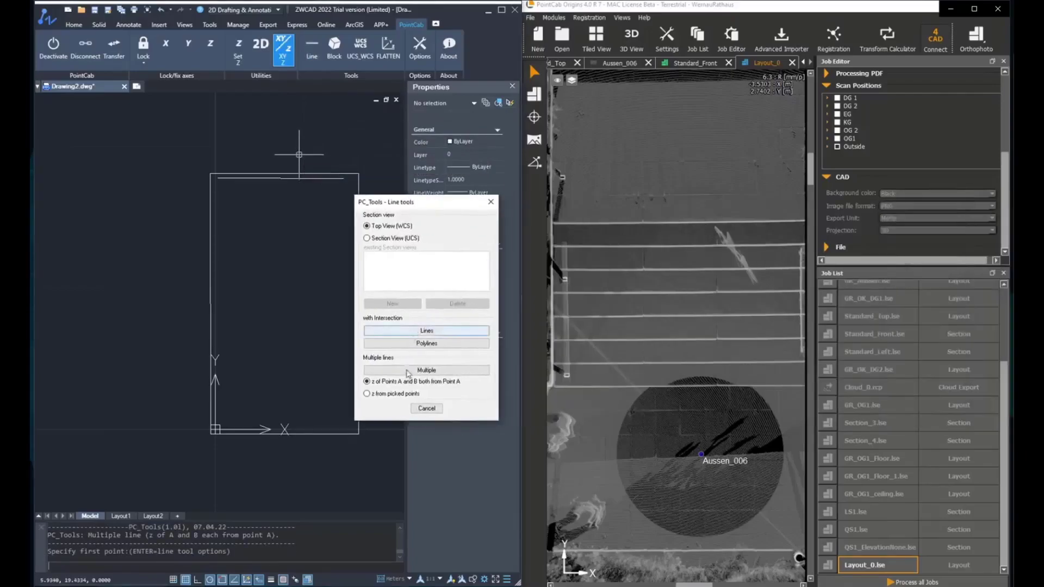
- Choose Multiple lines and draw the first stair-edge lines along the bottom steps
left_click(405, 371)
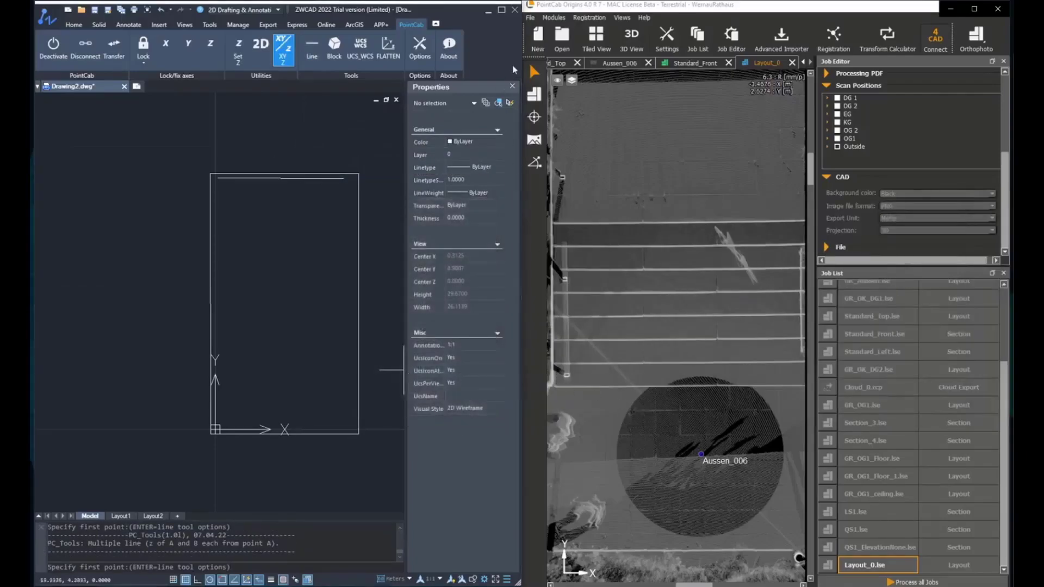
left_click(541, 123)
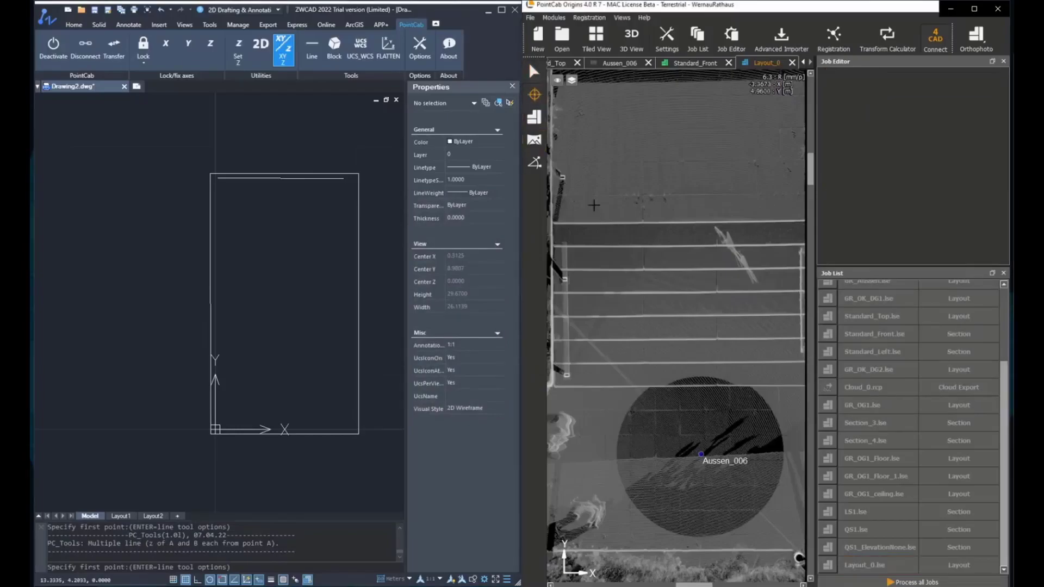
left_click(561, 387)
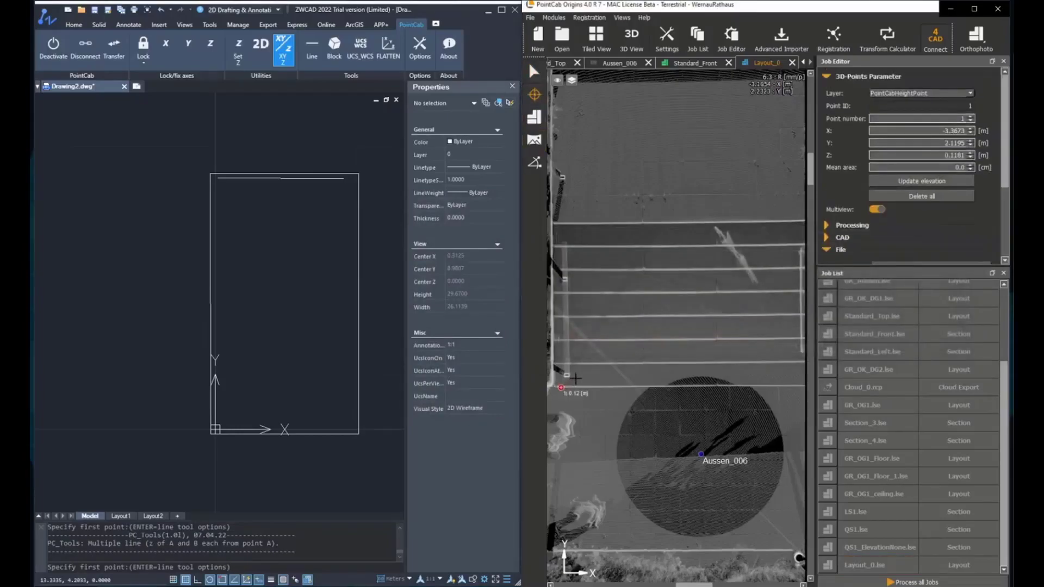
left_click(576, 378)
middle_click_drag(703, 343, 587, 326)
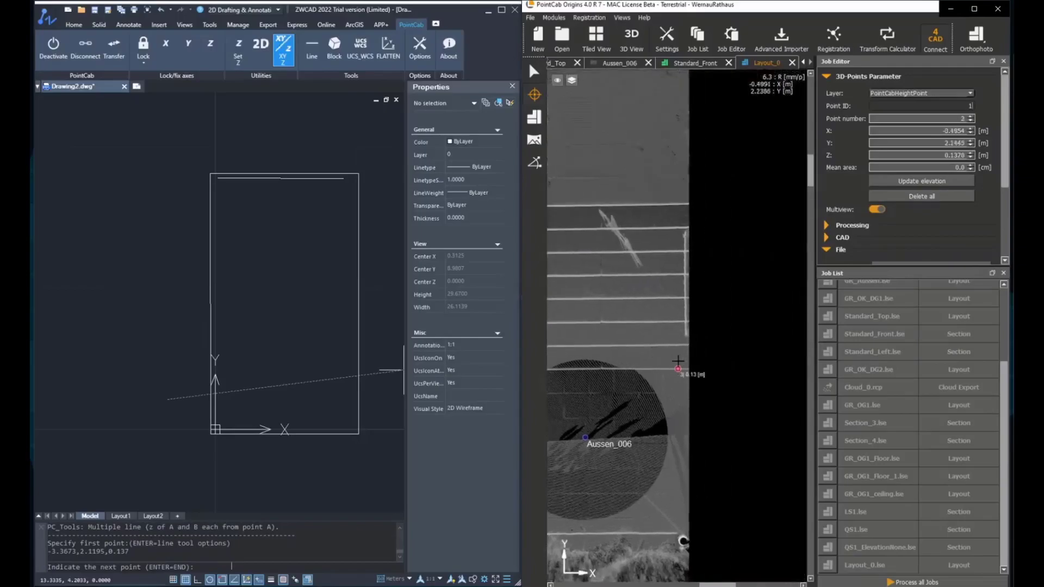
left_click(679, 356)
middle_click_drag(669, 291, 858, 289)
middle_click_drag(688, 342, 654, 354)
left_click(593, 354)
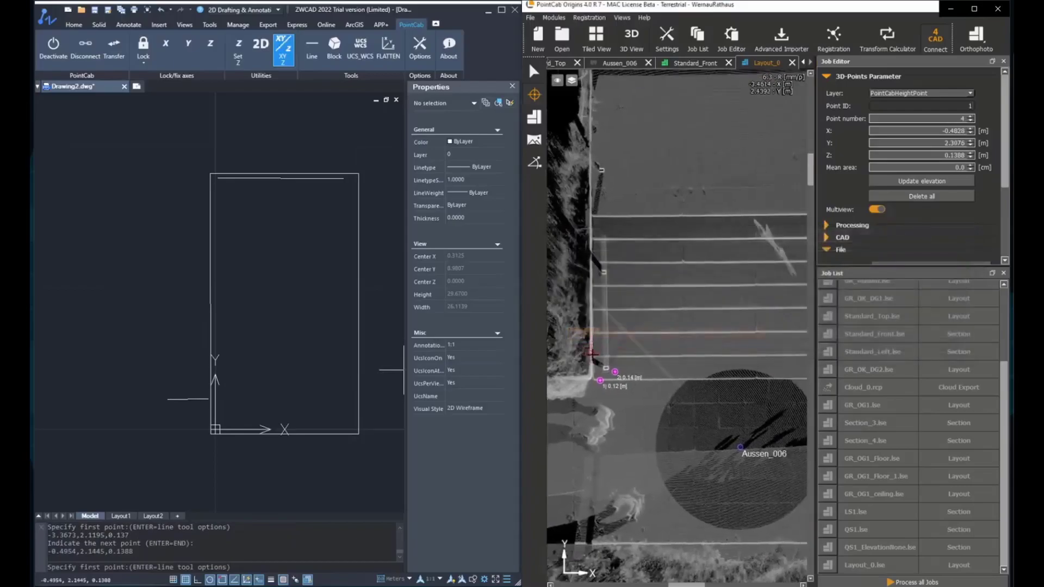
left_click(613, 346)
middle_click_drag(752, 338, 644, 335)
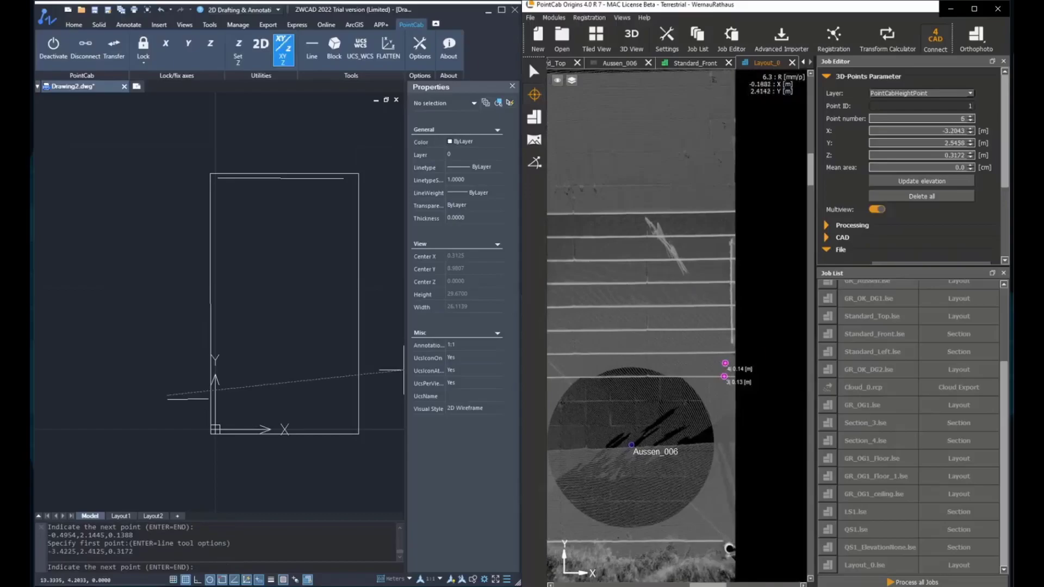
left_click(722, 340)
middle_click_drag(647, 299, 731, 299)
scroll(643, 320, "up", 2)
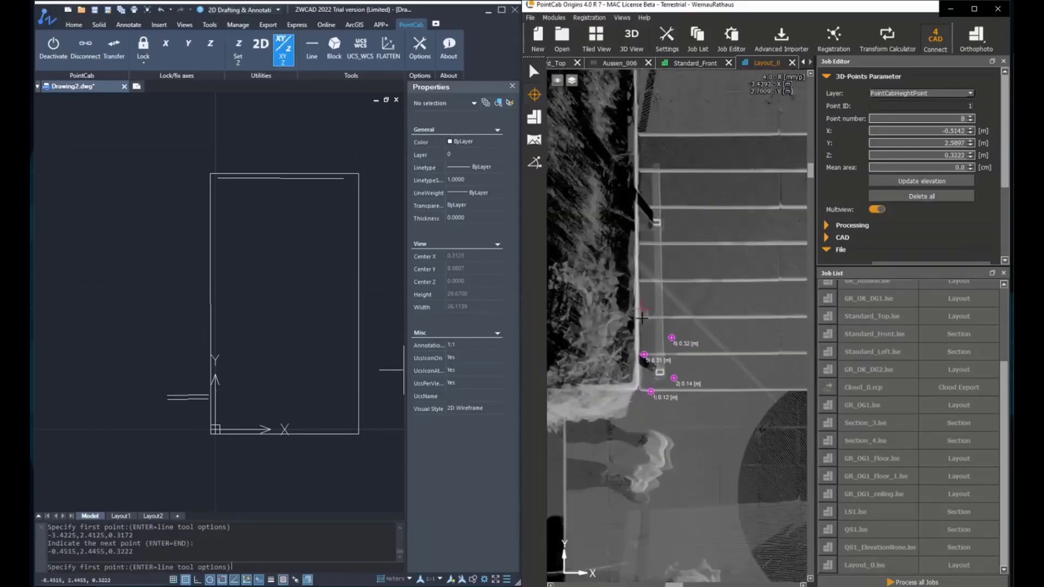
- Draw the next stair-edge lines up the steps, including through point 15
left_click(653, 317)
middle_click_drag(746, 313, 673, 308)
middle_click_drag(744, 306, 678, 305)
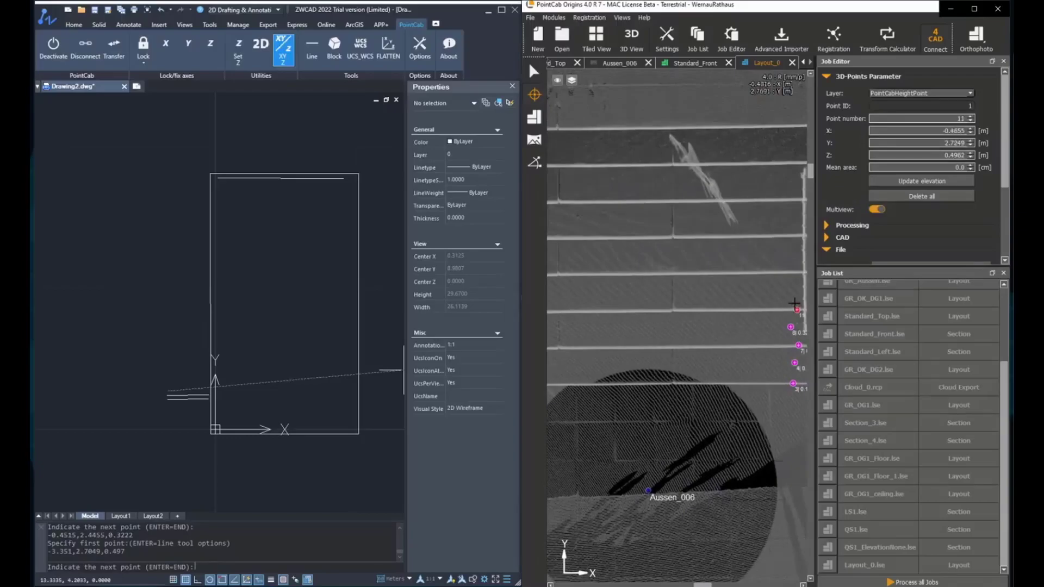
middle_click_drag(628, 254, 783, 236)
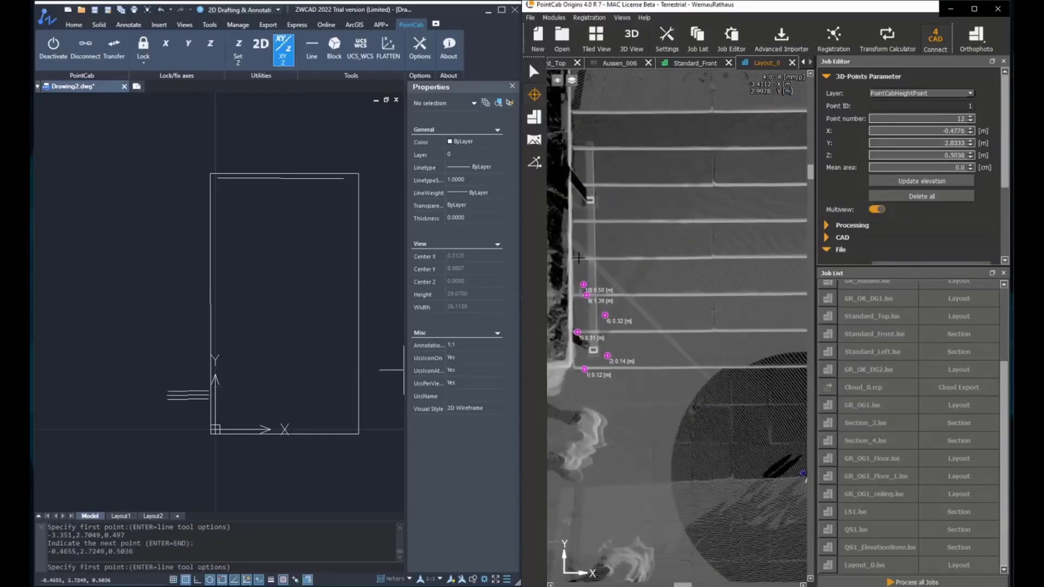
left_click(582, 237)
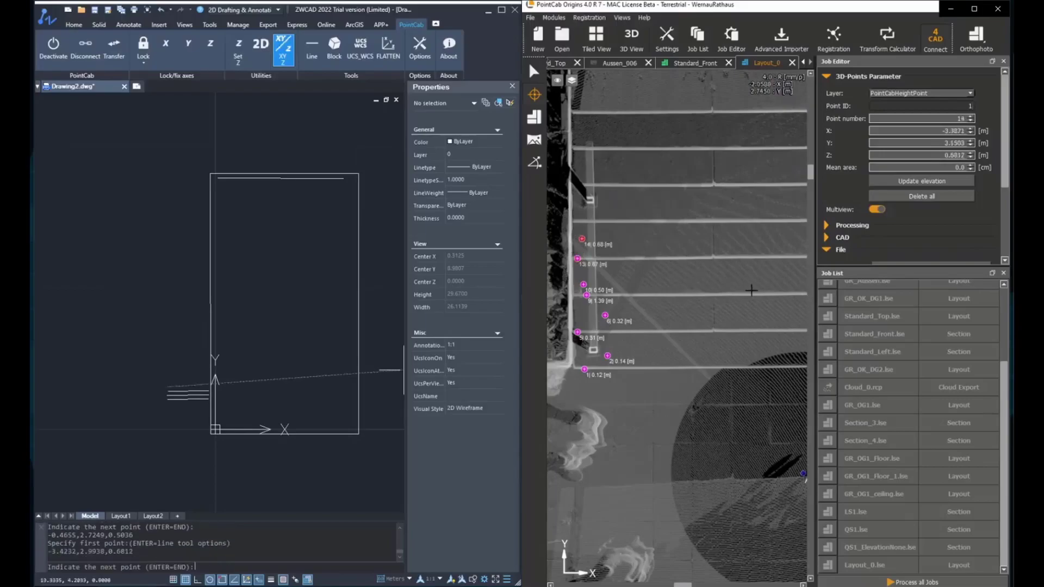
middle_click_drag(751, 291, 573, 298)
scroll(760, 265, "up", 1)
left_click(761, 267)
middle_click_drag(610, 223, 808, 244)
scroll(623, 246, "down", 1)
scroll(621, 246, "up", 1)
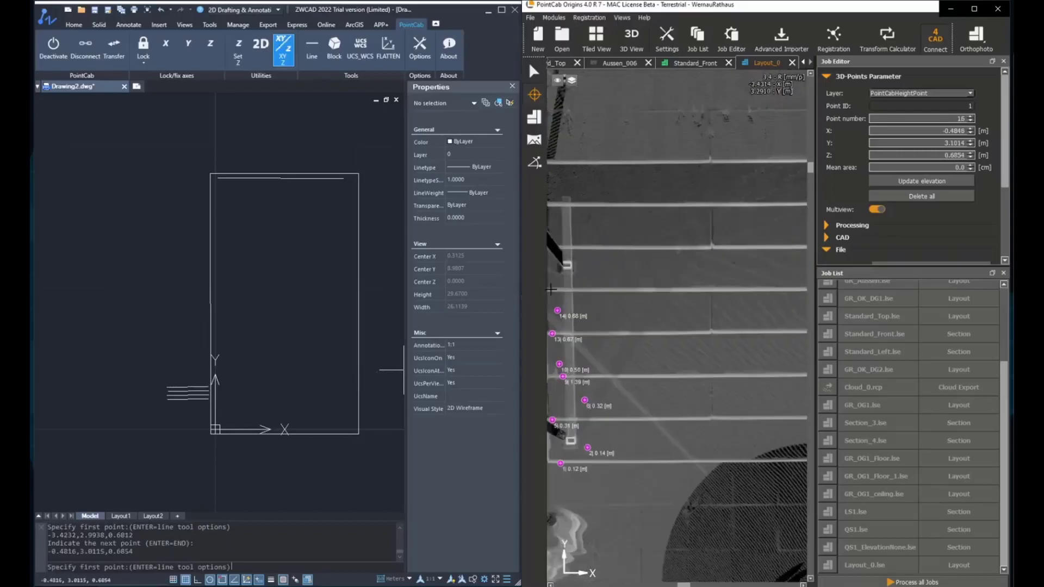
left_click(552, 280)
middle_click_drag(721, 290, 587, 291)
middle_click_drag(772, 286, 784, 249)
left_click(718, 280)
- Add the next step's edge line through points 23 and 24
middle_click_drag(688, 310, 565, 324)
middle_click_drag(781, 284, 554, 297)
left_click(735, 249)
left_click(729, 232)
scroll(636, 275, "down", 1)
middle_click_drag(636, 276, 769, 293)
middle_click_drag(587, 249, 640, 235)
scroll(640, 235, "down", 1)
scroll(640, 235, "up", 2)
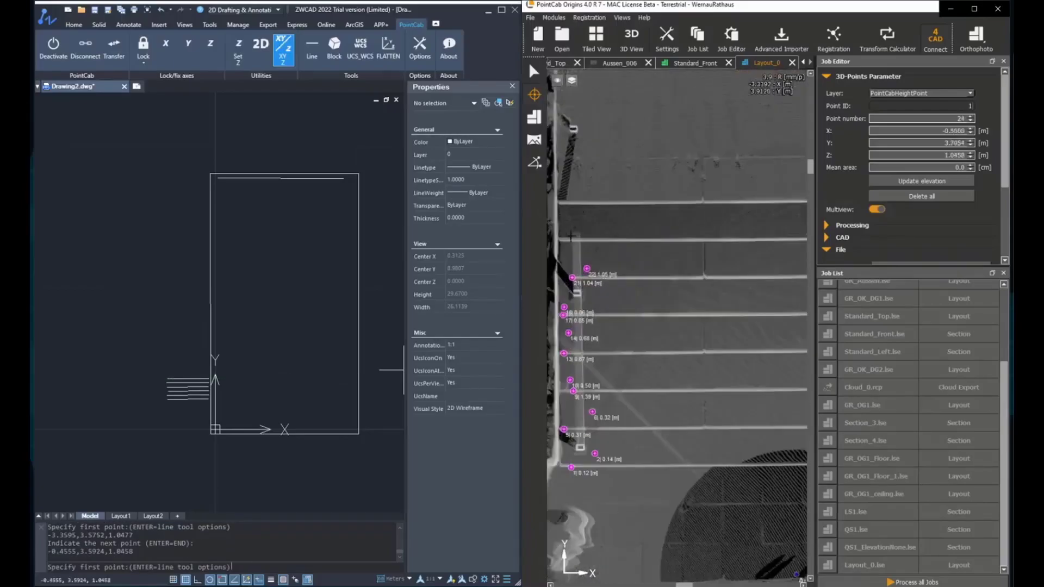
- Draw the higher and top step lines through points 29–31, then end the command
left_click(568, 231)
middle_click_drag(795, 284, 596, 290)
left_click(751, 232)
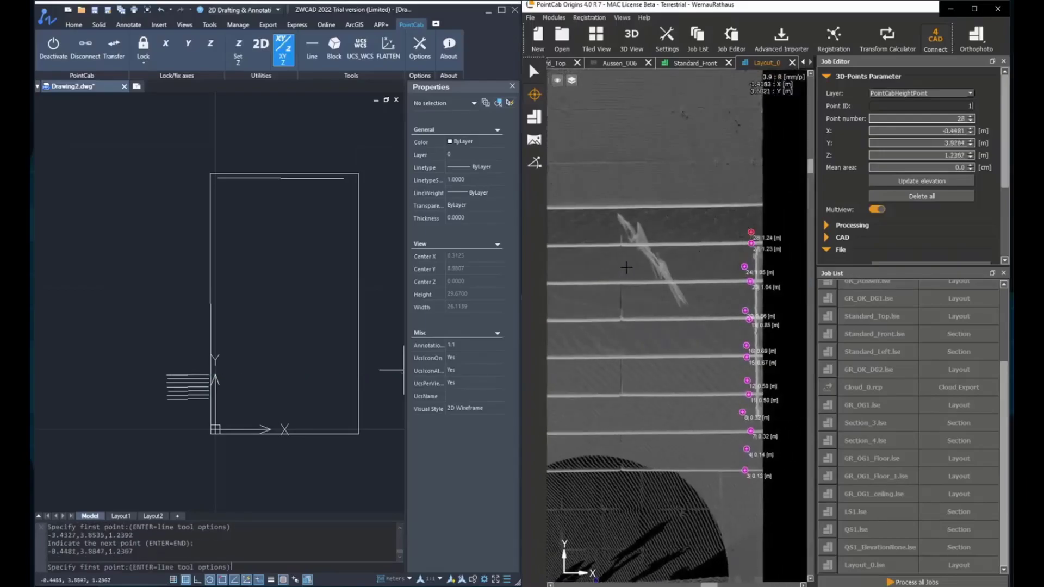
scroll(631, 266, "down", 1)
middle_click_drag(653, 260, 698, 267)
scroll(644, 253, "up", 2)
left_click(608, 243)
left_click(625, 229)
middle_click_drag(625, 229, 704, 265)
left_click(706, 253)
left_click(694, 231)
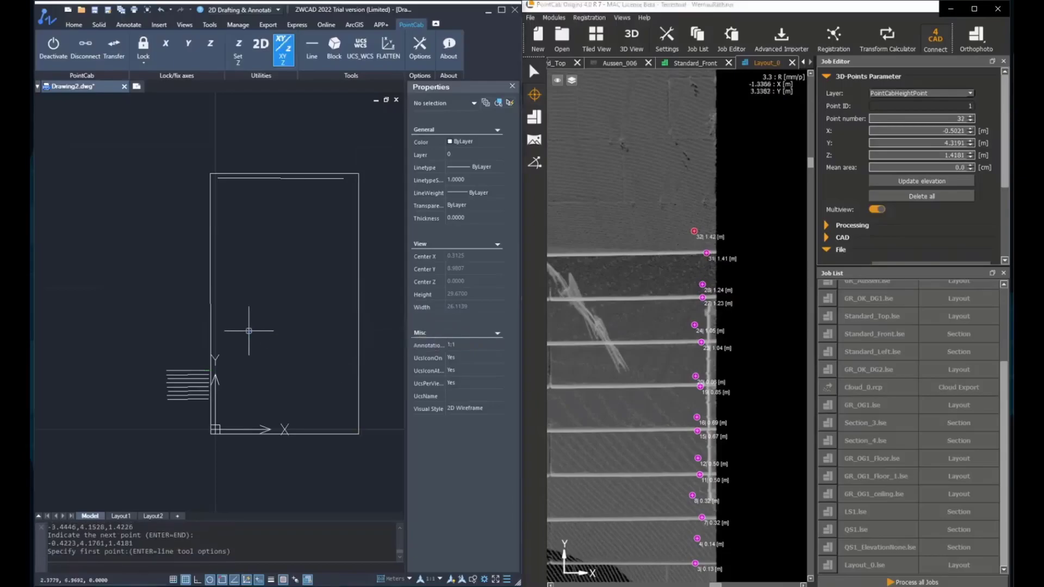
key("Return")
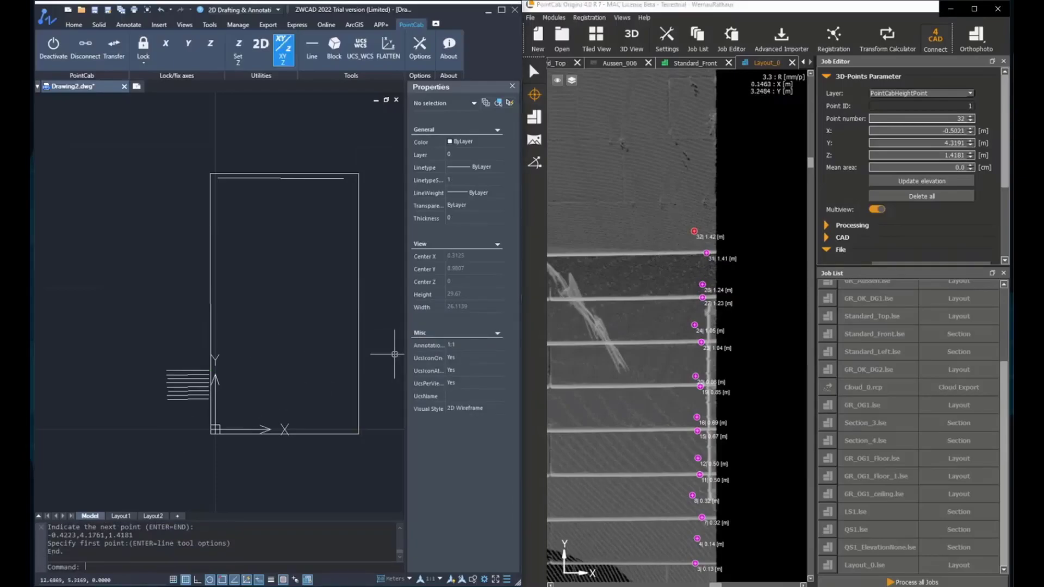
- Window-select the eight stair lines and switch to the Front view
scroll(119, 245, "up", 4)
scroll(285, 168, "down", 6)
scroll(239, 319, "up", 4)
left_click(242, 324)
left_click(180, 196)
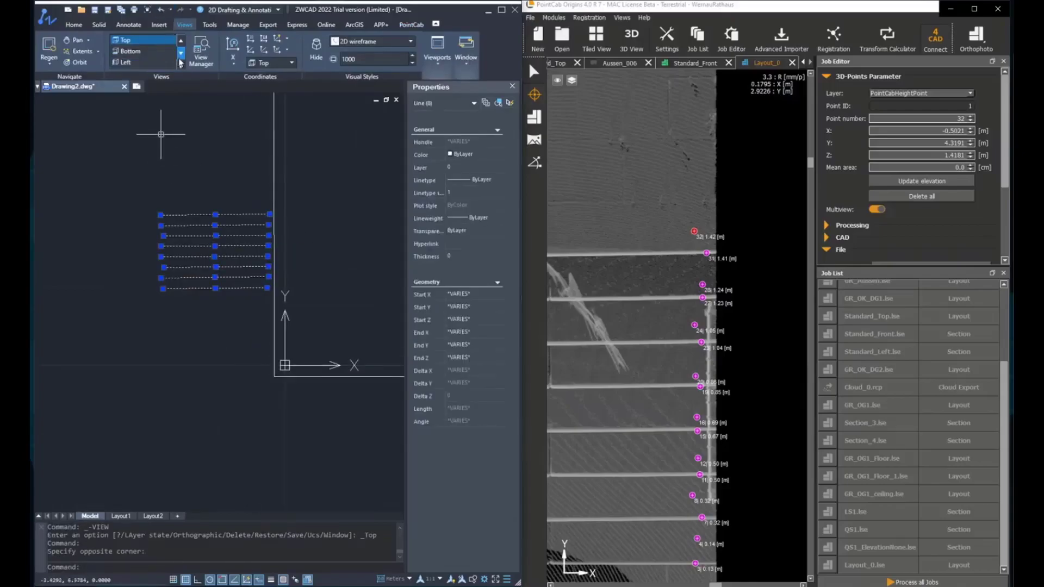
left_click(180, 62)
left_click(131, 93)
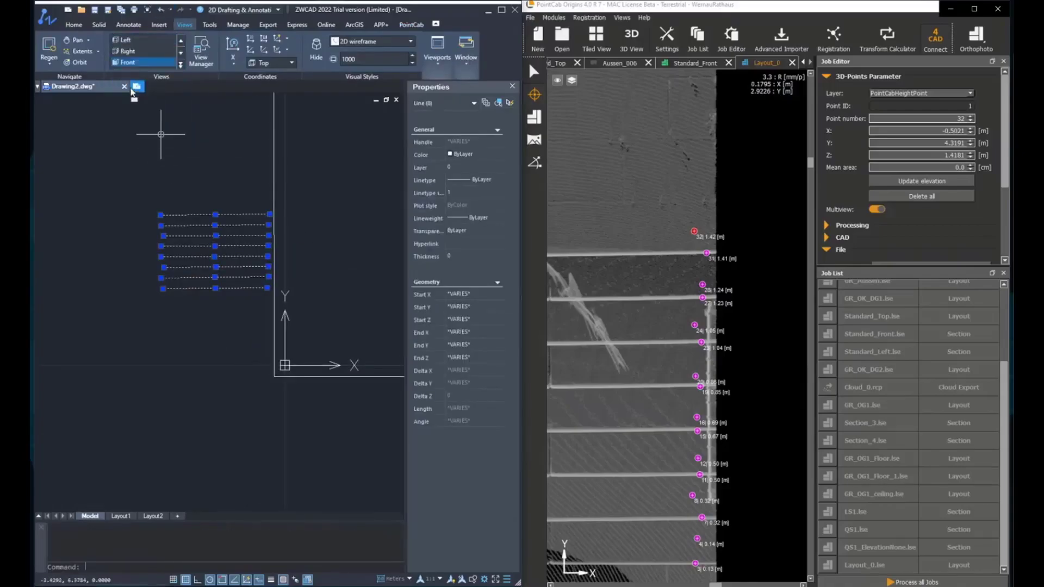
- Add blank Drawing3, then select Drawing2's bottom stair line showing Z 0.137 at both ends
left_click(133, 89)
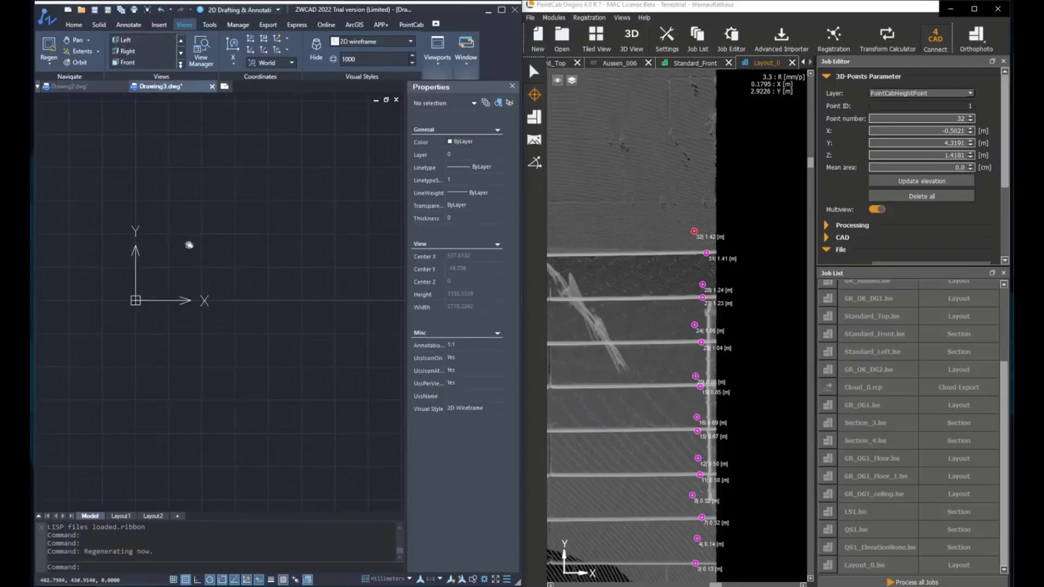
middle_click(189, 246)
middle_click(189, 245)
left_click(69, 86)
scroll(217, 237, "up", 4)
middle_click_drag(218, 333, 231, 332)
key("Escape")
key("Escape")
left_click(257, 399)
left_click(254, 388)
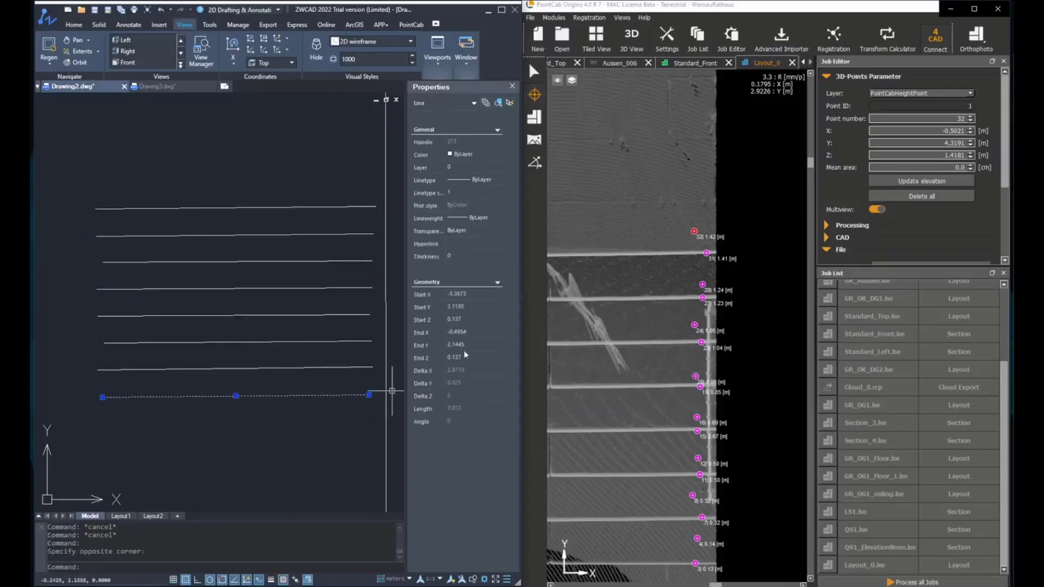
scroll(677, 376, "down", 1)
middle_click_drag(644, 369, 680, 342)
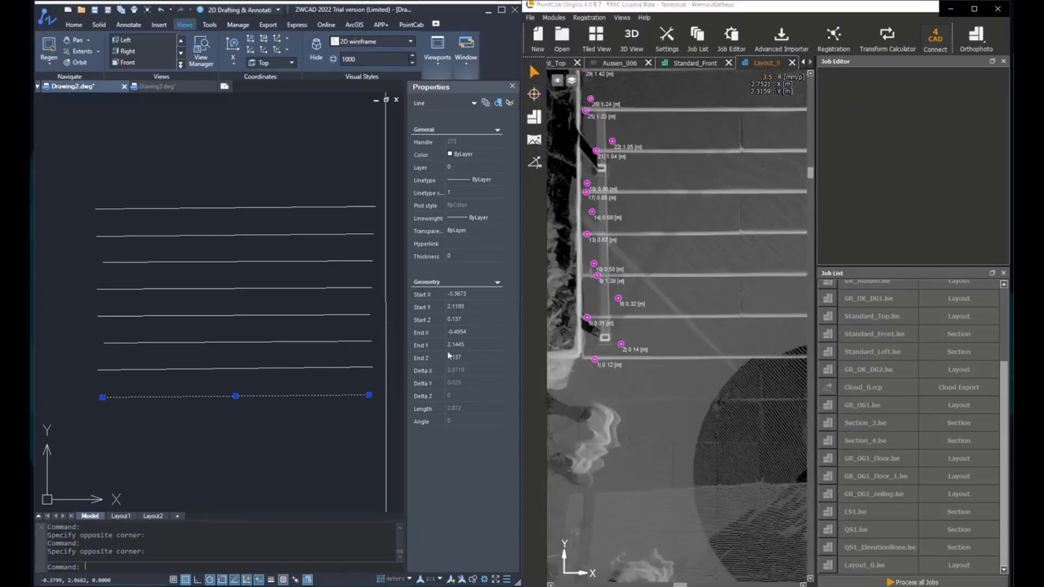
left_click(459, 320)
right_click(620, 342)
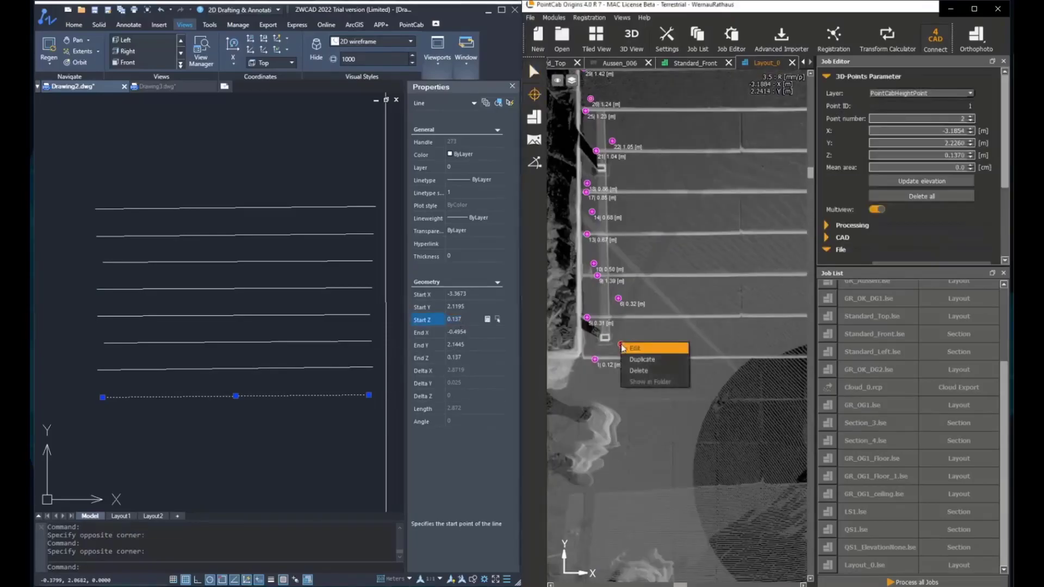
left_click(334, 342)
key("Escape")
key("Escape")
left_click(291, 368)
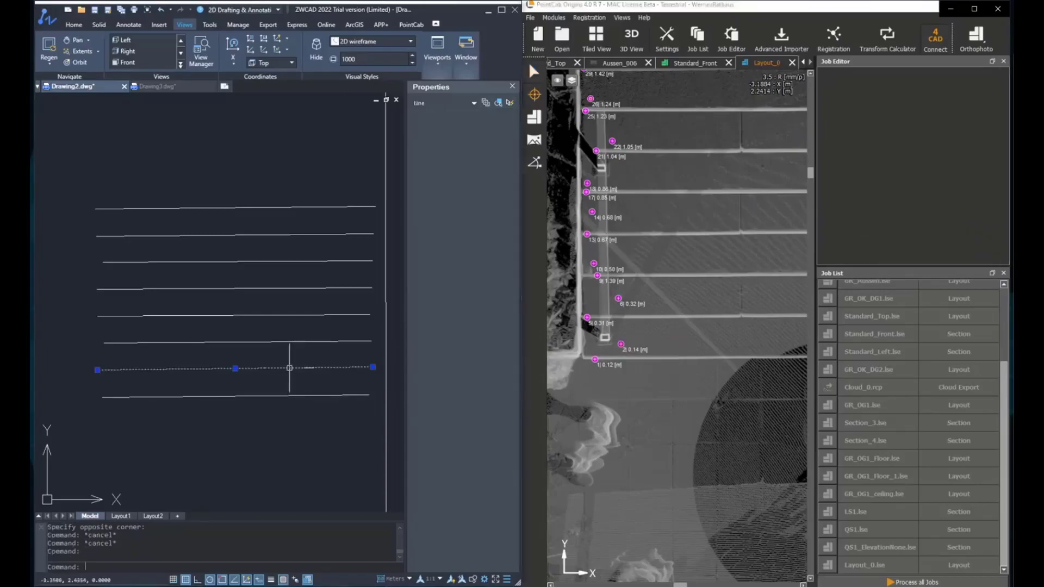
left_click(468, 320)
right_click(619, 300)
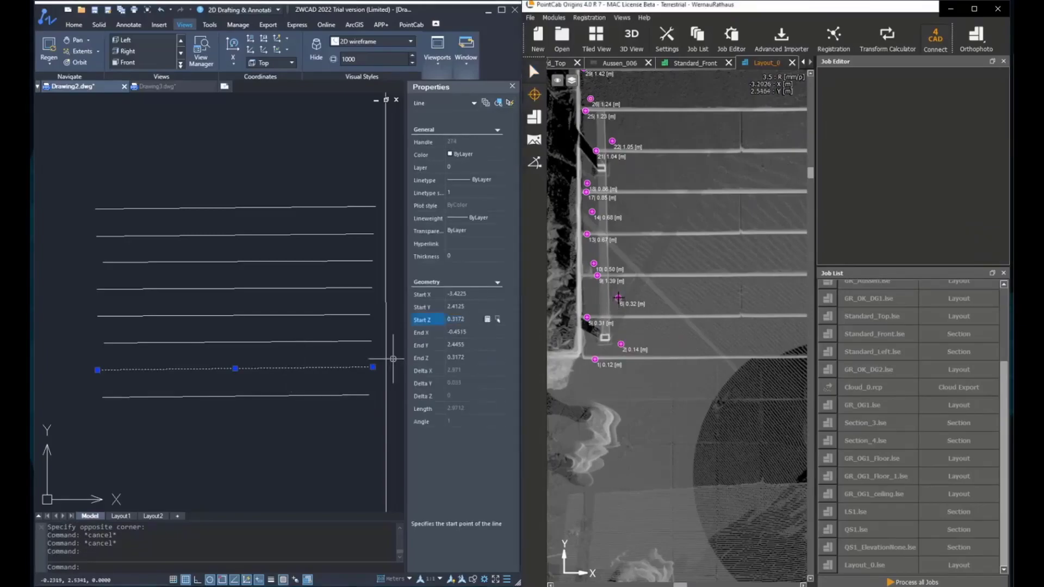
double_click(944, 156)
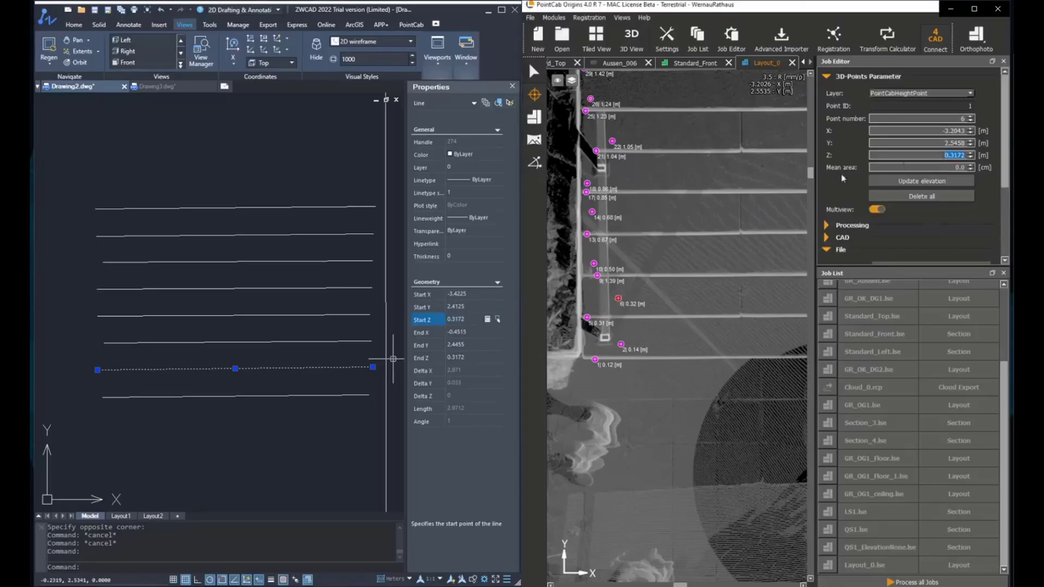